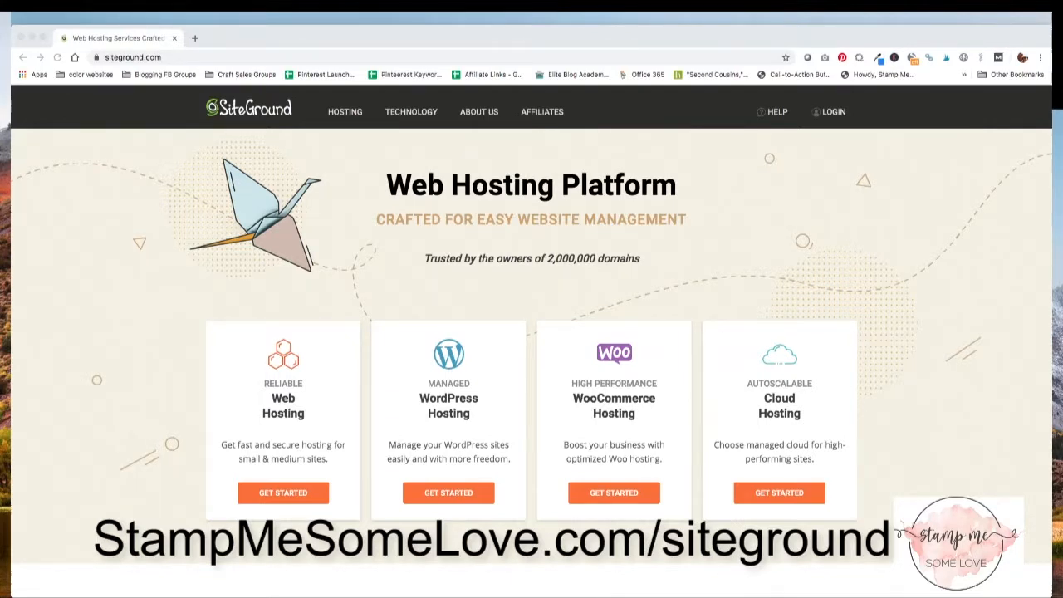
- Look over the hosting provider's home page and open the managed WordPress hosting plans
{"action": "scroll", "coordinate": [531, 332], "scroll_direction": "down", "scroll_amount": 7}
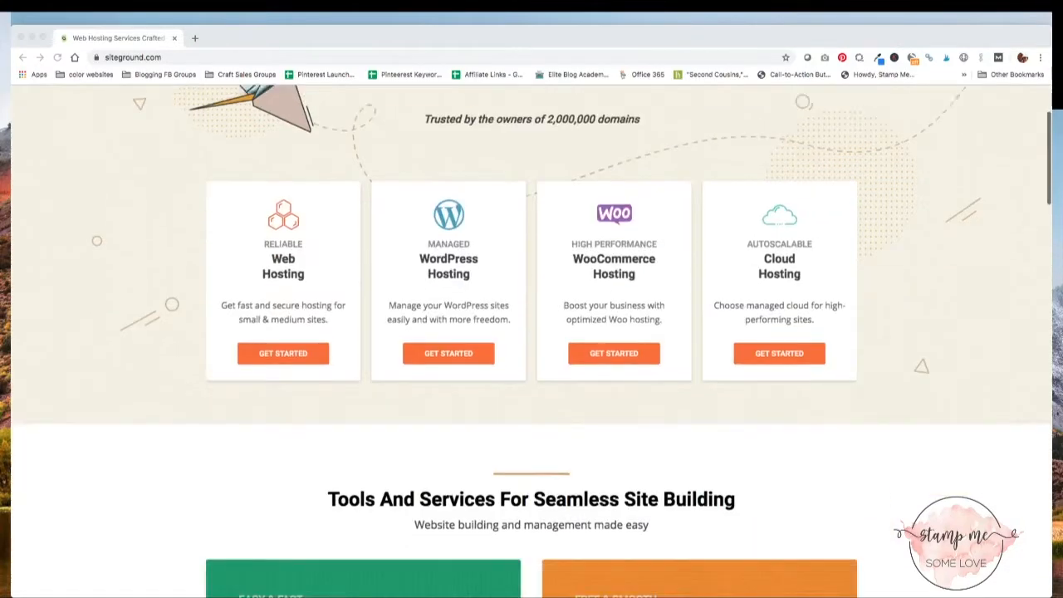
{"action": "scroll", "coordinate": [531, 332], "scroll_direction": "down", "scroll_amount": 10}
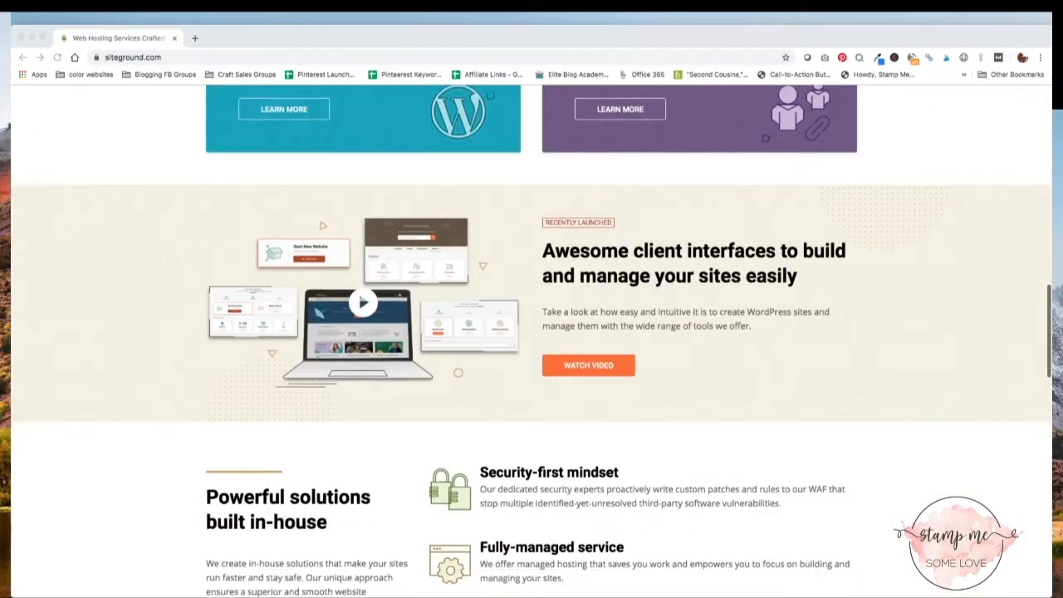
{"action": "scroll", "coordinate": [532, 332], "scroll_direction": "down", "scroll_amount": 10}
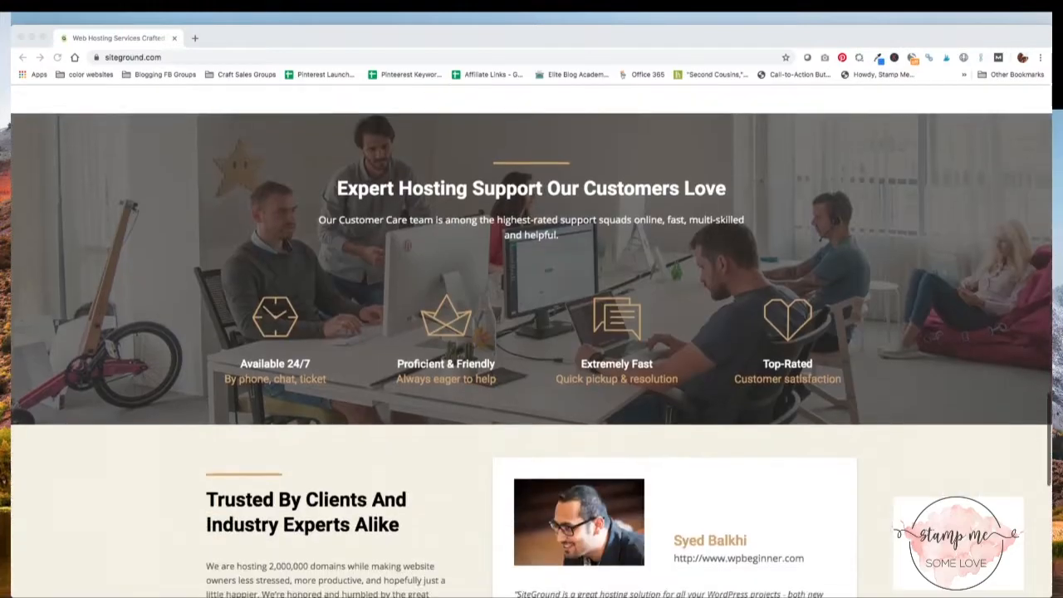
{"action": "scroll", "coordinate": [532, 332], "scroll_direction": "down", "scroll_amount": 3}
{"action": "scroll", "coordinate": [531, 332], "scroll_direction": "up", "scroll_amount": 8}
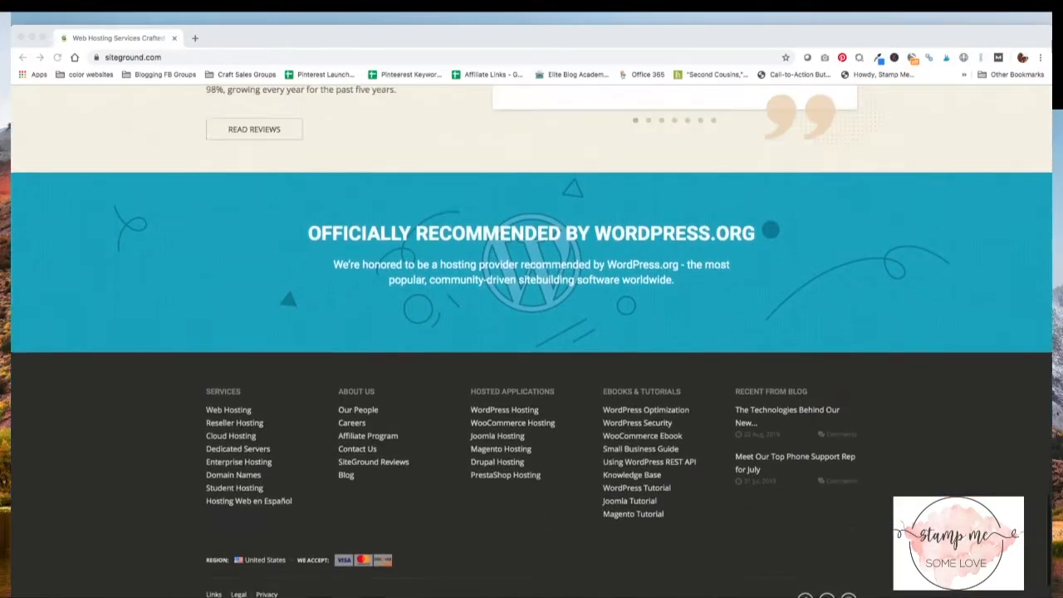
{"action": "scroll", "coordinate": [532, 332], "scroll_direction": "up", "scroll_amount": 10}
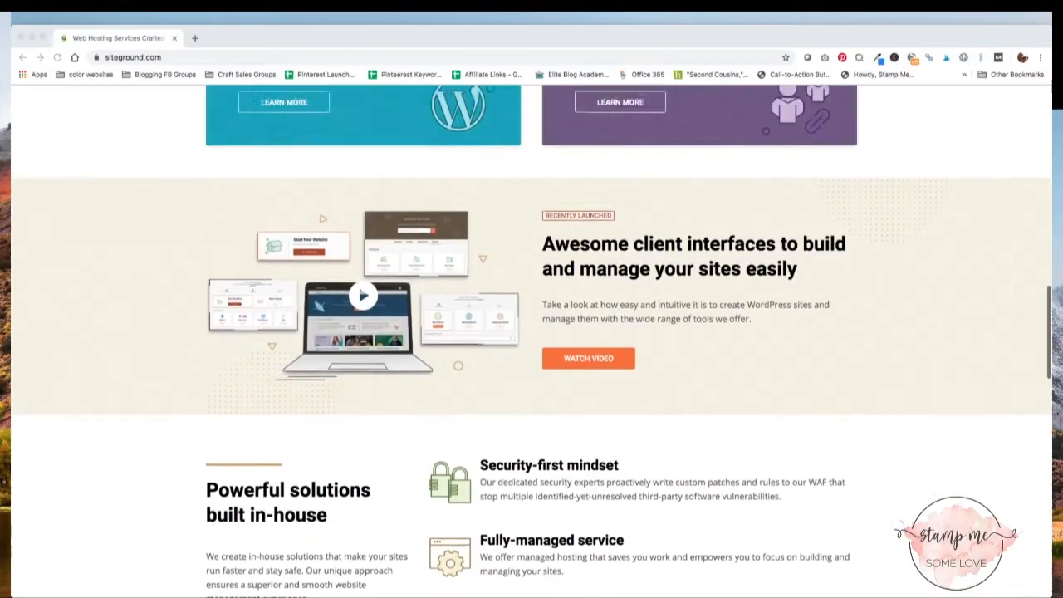
{"action": "scroll", "coordinate": [531, 332], "scroll_direction": "up", "scroll_amount": 8}
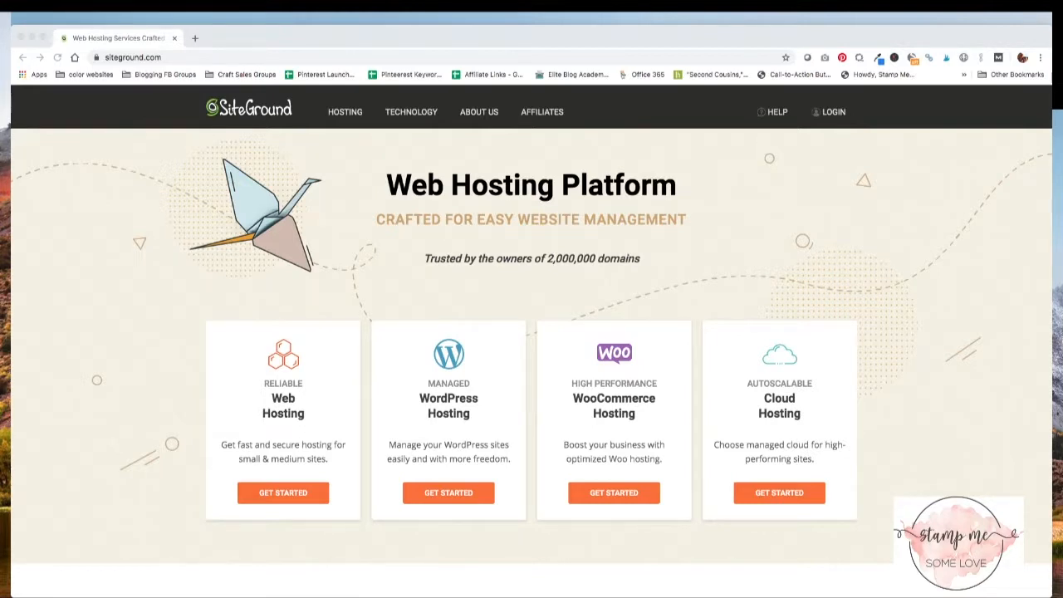
{"action": "left_click", "coordinate": [449, 495]}
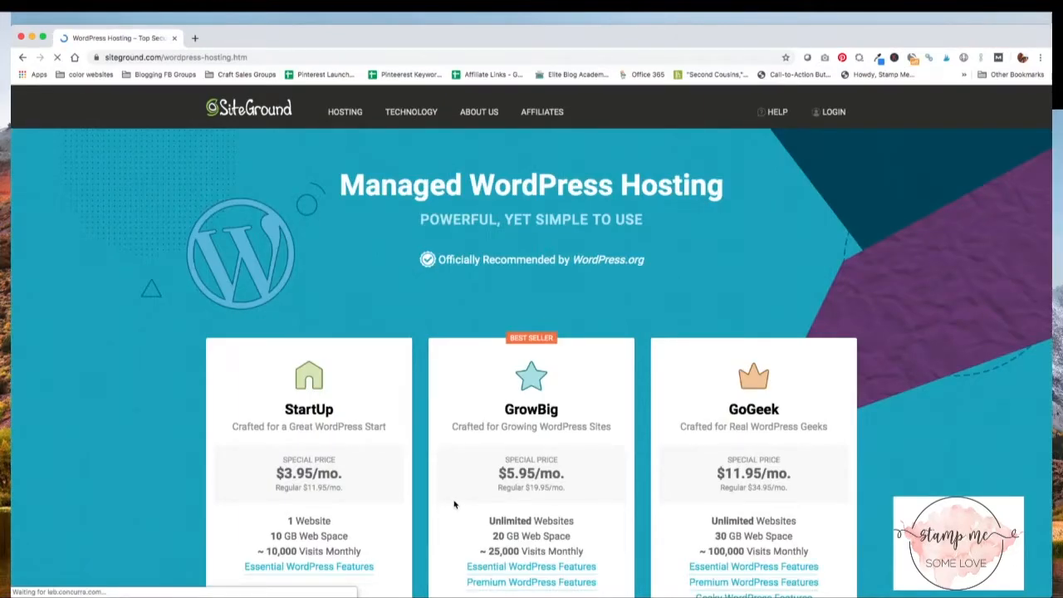
- Review the WordPress plan limits and choose the StartUp plan
{"action": "scroll", "coordinate": [454, 504], "scroll_direction": "down", "scroll_amount": 2}
{"action": "scroll", "coordinate": [455, 504], "scroll_direction": "down", "scroll_amount": 3}
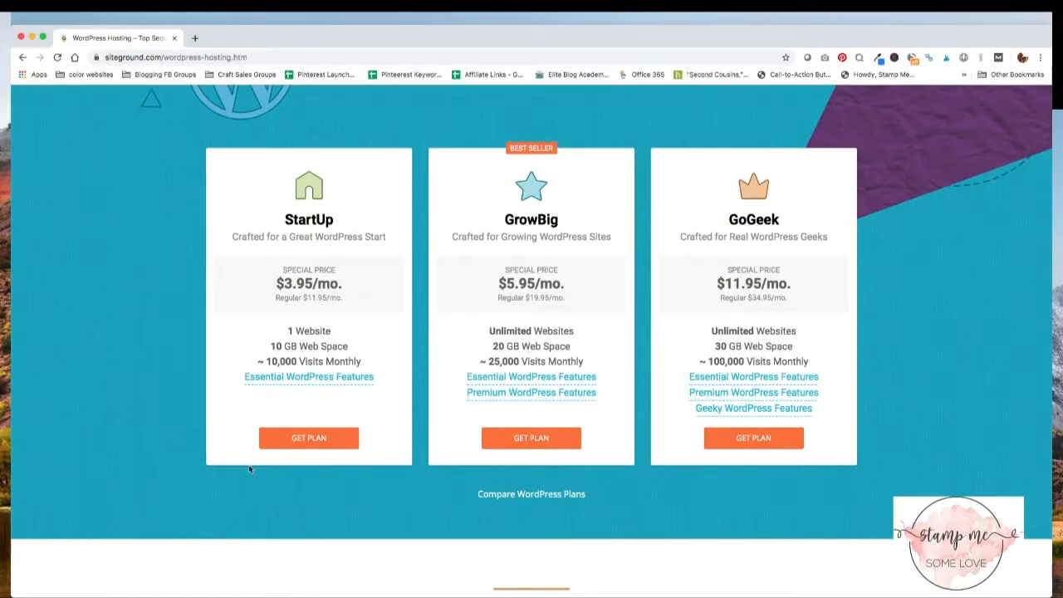
{"action": "left_click_drag", "start_coordinate": [286, 332], "coordinate": [336, 334]}
{"action": "left_click_drag", "start_coordinate": [272, 346], "coordinate": [298, 346]}
{"action": "left_click", "coordinate": [210, 360]}
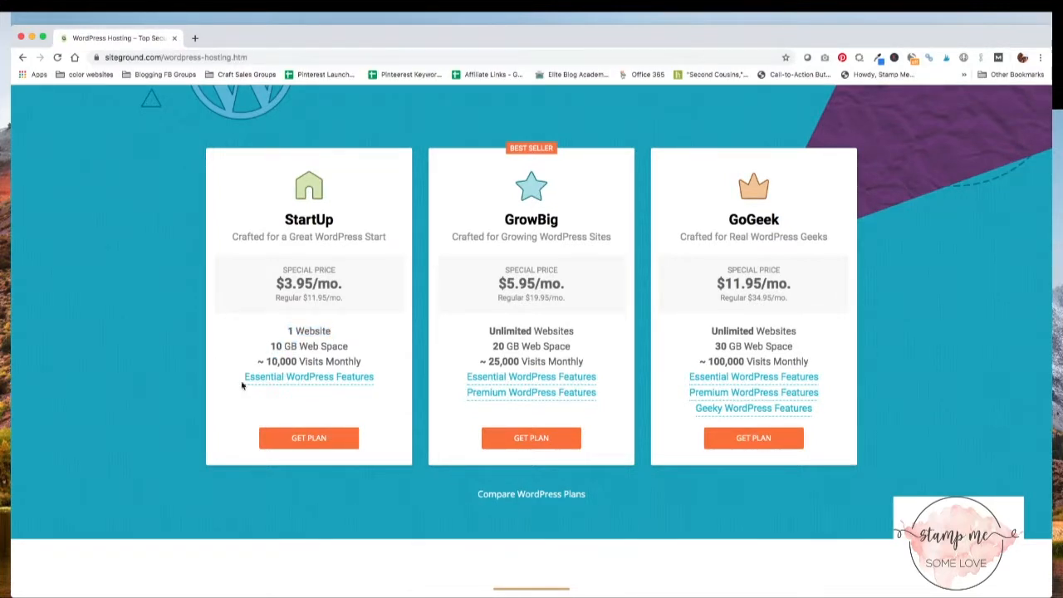
{"action": "left_click", "coordinate": [308, 439]}
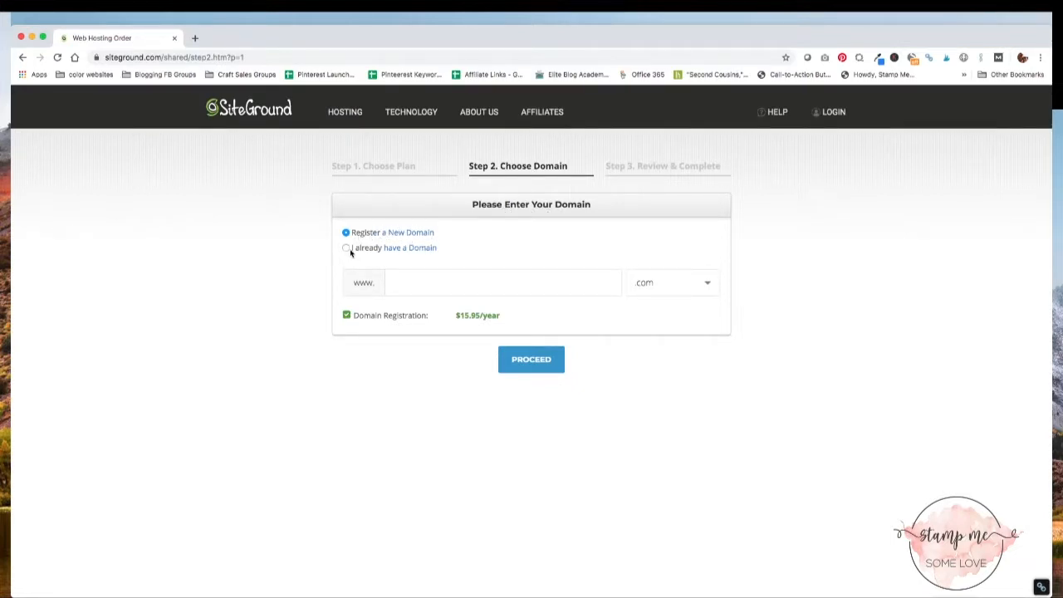
- Register the new domain stampmesomelove-testaccount with the .com extension and proceed to the order review
{"action": "left_click", "coordinate": [407, 284]}
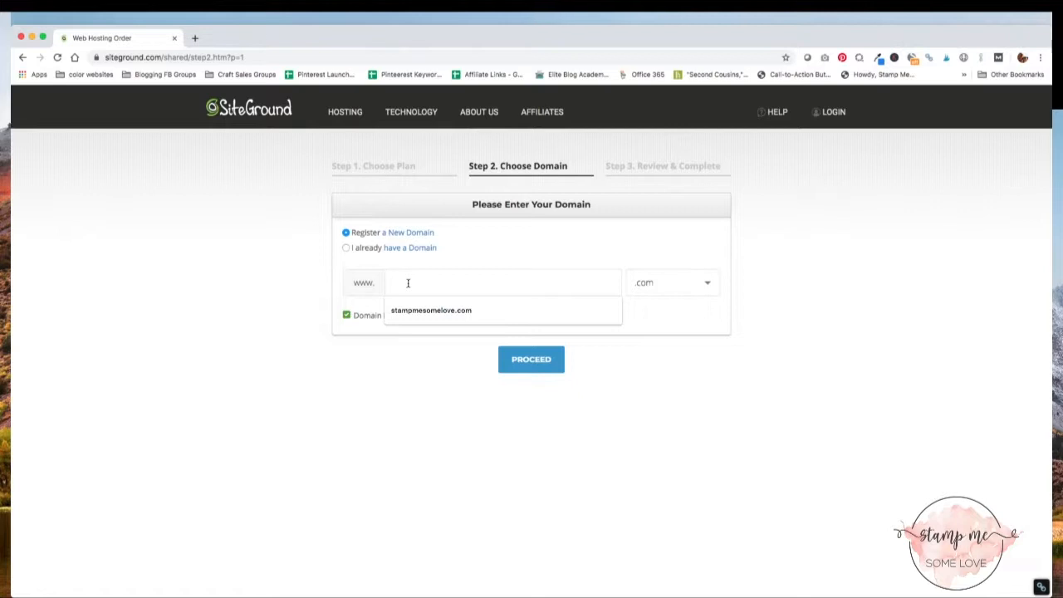
{"action": "type", "text": "account"}
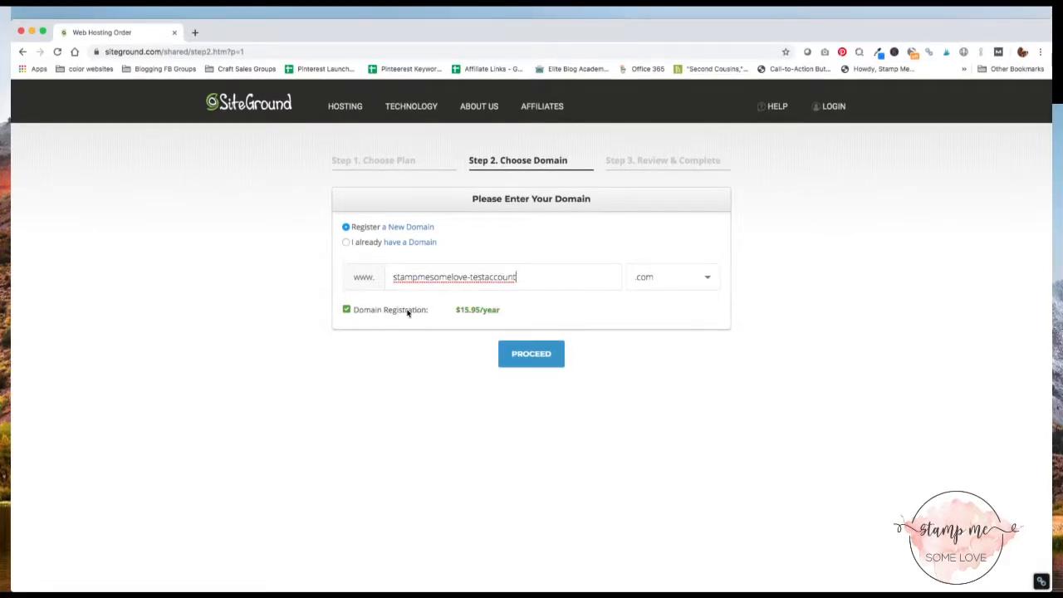
{"action": "left_click_drag", "start_coordinate": [454, 309], "coordinate": [509, 314]}
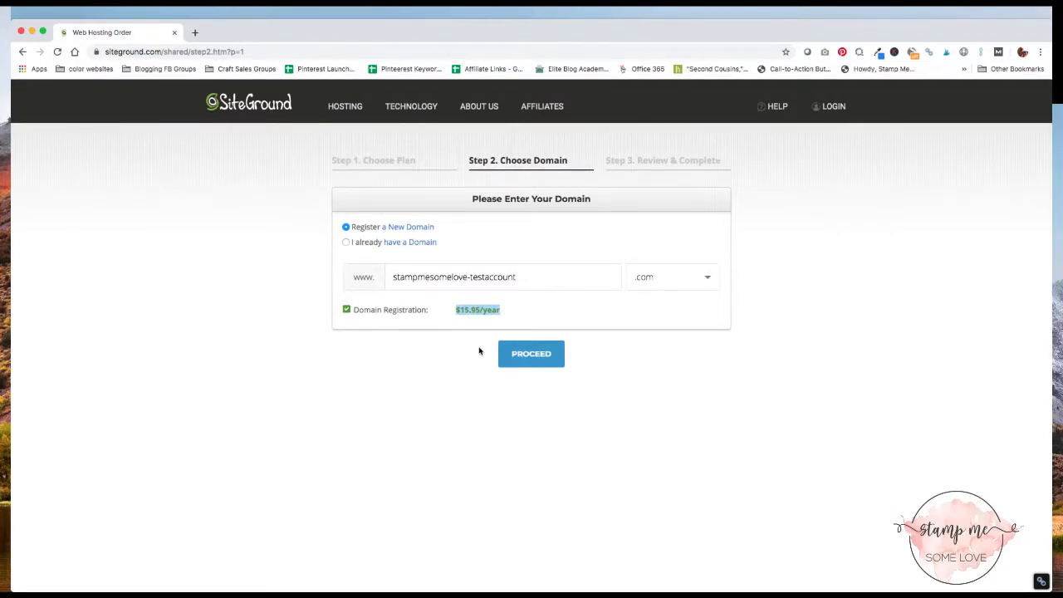
{"action": "left_click", "coordinate": [532, 357]}
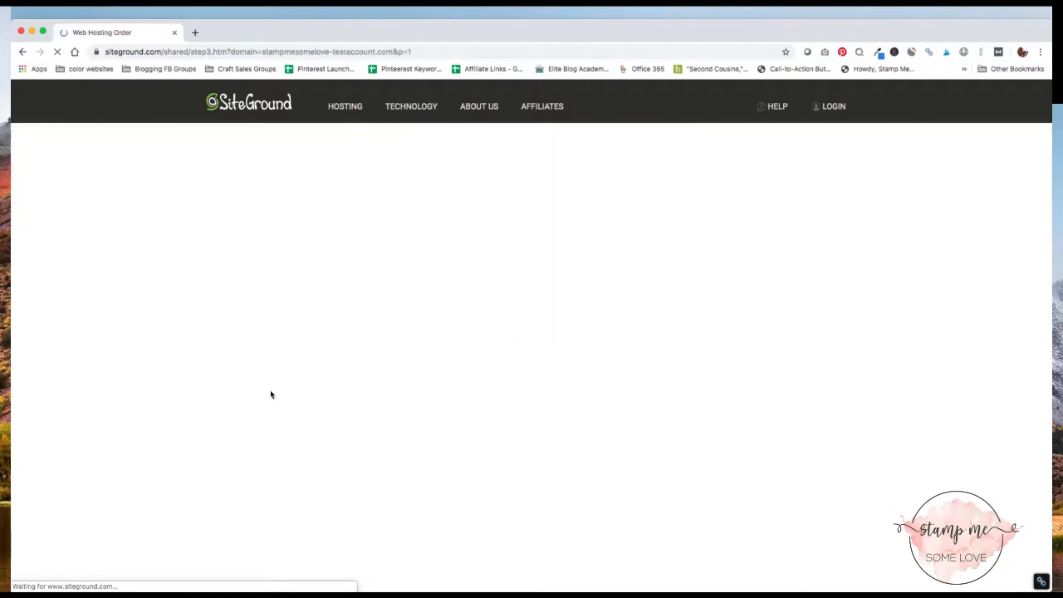
- In the purchase information, switch the hosting period to the one-month trial and back to 12 months
{"action": "scroll", "coordinate": [269, 394], "scroll_direction": "down", "scroll_amount": 5}
{"action": "scroll", "coordinate": [270, 393], "scroll_direction": "down", "scroll_amount": 5}
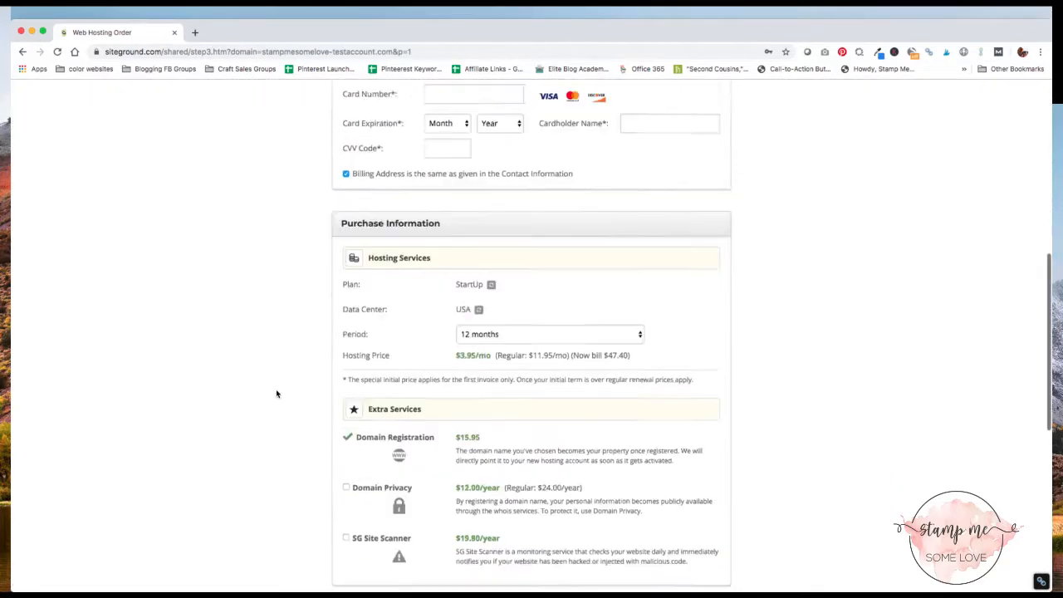
{"action": "scroll", "coordinate": [276, 389], "scroll_direction": "up", "scroll_amount": 10}
{"action": "scroll", "coordinate": [294, 382], "scroll_direction": "down", "scroll_amount": 10}
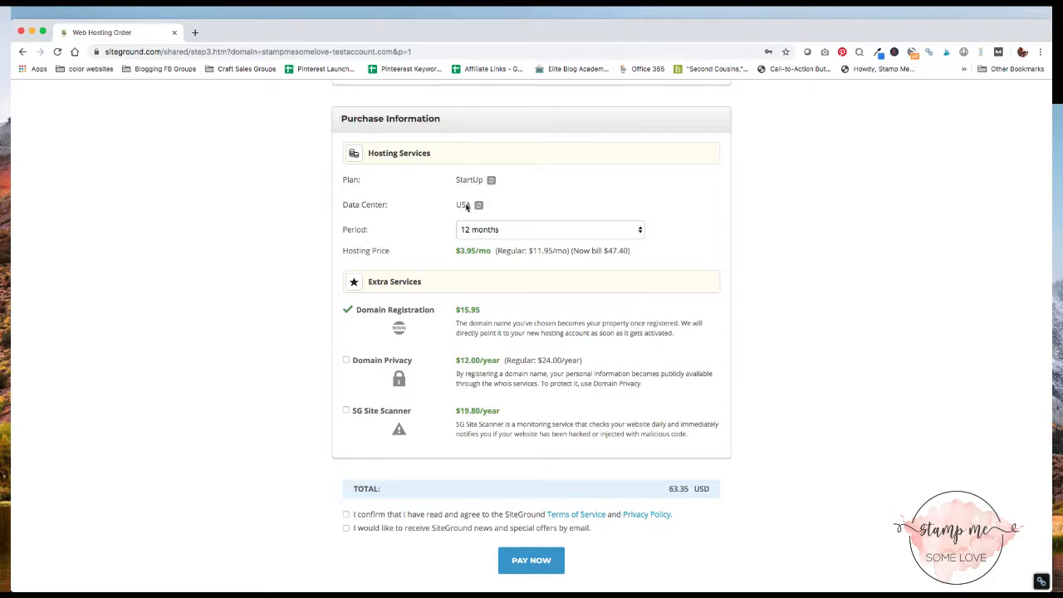
{"action": "left_click", "coordinate": [570, 229]}
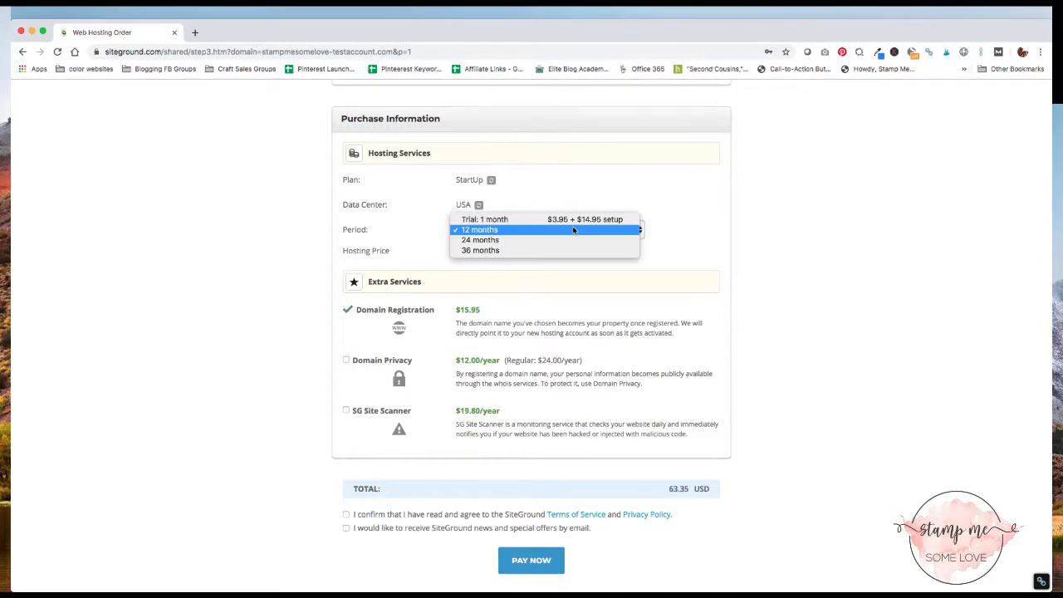
{"action": "left_click", "coordinate": [557, 221]}
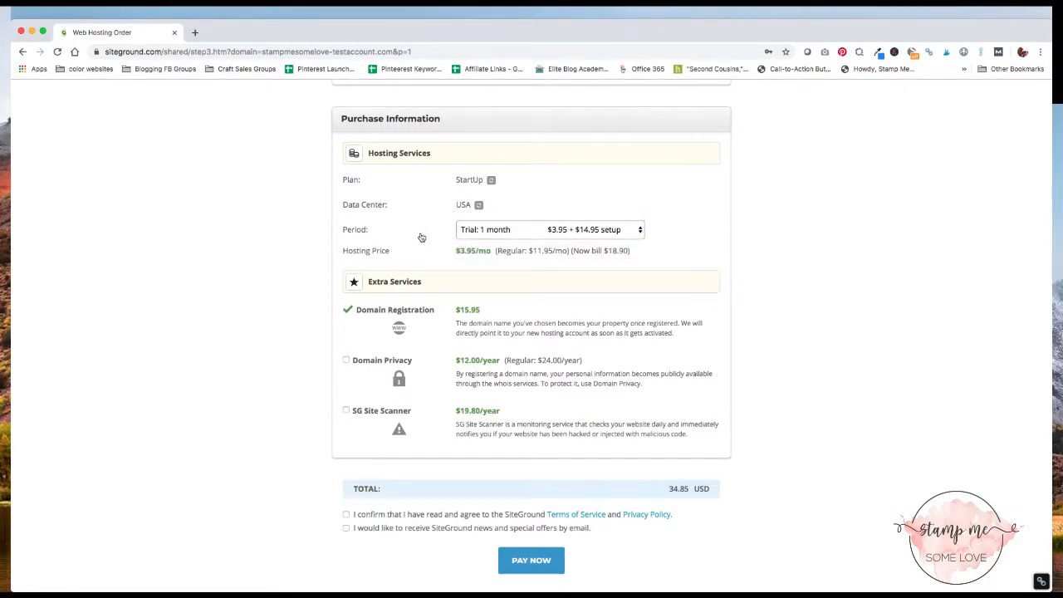
{"action": "left_click", "coordinate": [534, 236]}
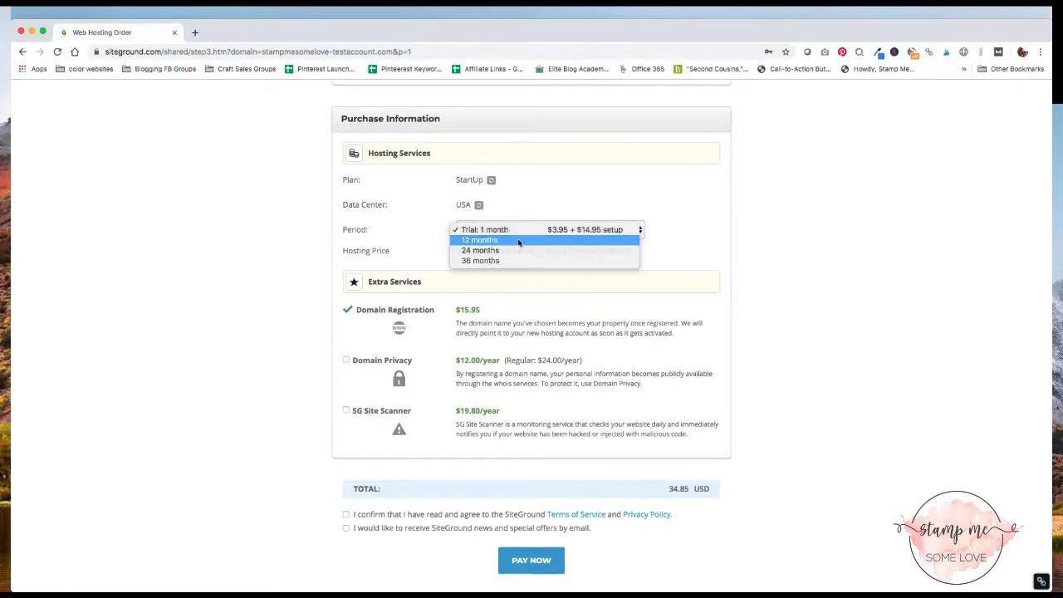
{"action": "left_click", "coordinate": [518, 242]}
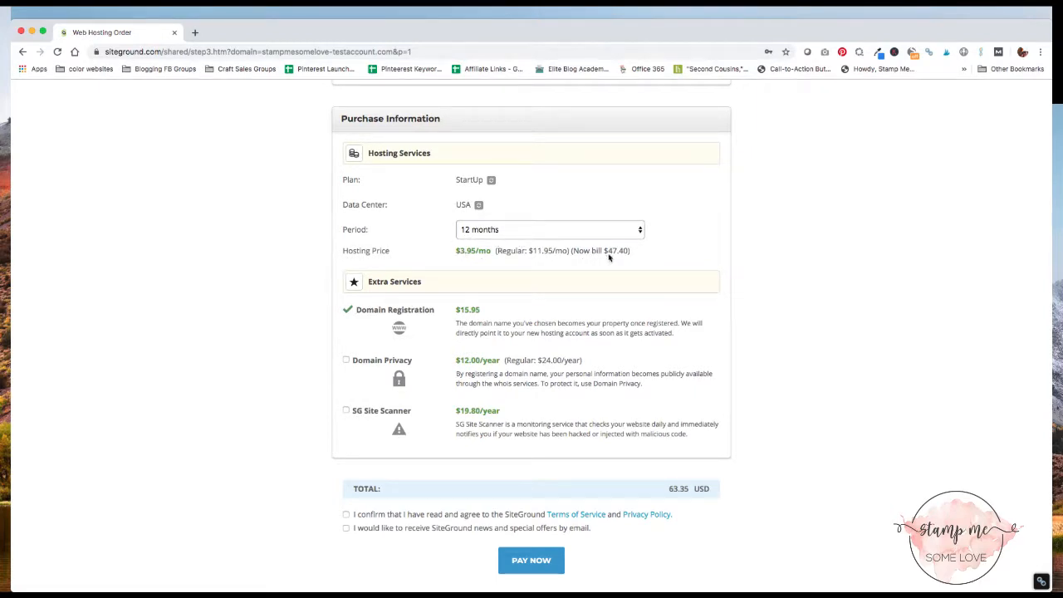
- Compare the amount billed now for the 12-month, one-month trial and 36-month periods, ending on the one-month trial
{"action": "left_click_drag", "start_coordinate": [606, 250], "coordinate": [641, 289]}
{"action": "left_click", "coordinate": [522, 238]}
{"action": "left_click", "coordinate": [502, 220]}
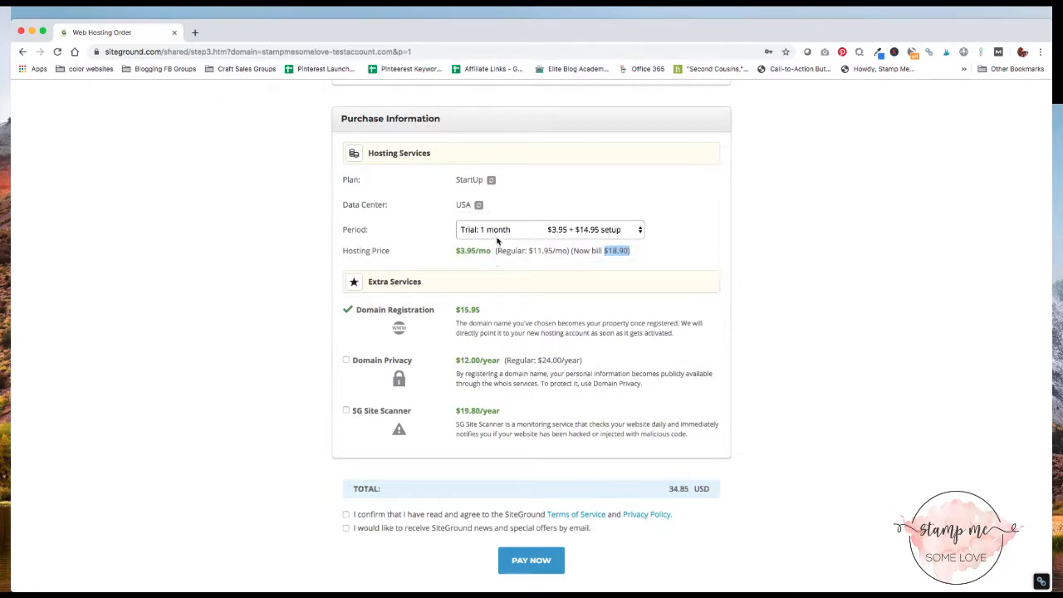
{"action": "left_click", "coordinate": [497, 234]}
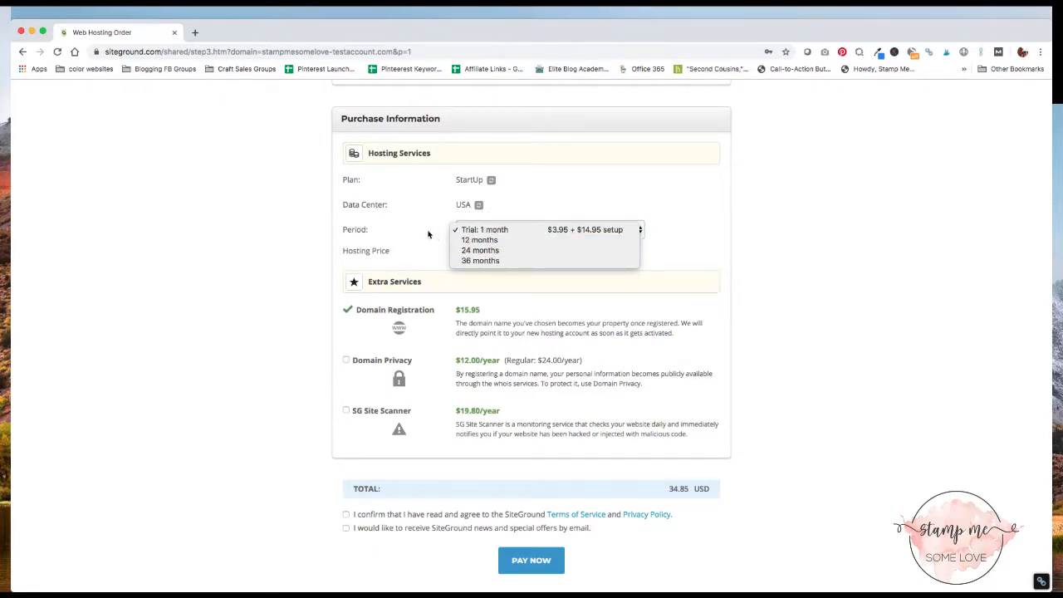
{"action": "left_click", "coordinate": [462, 232]}
{"action": "left_click", "coordinate": [513, 234]}
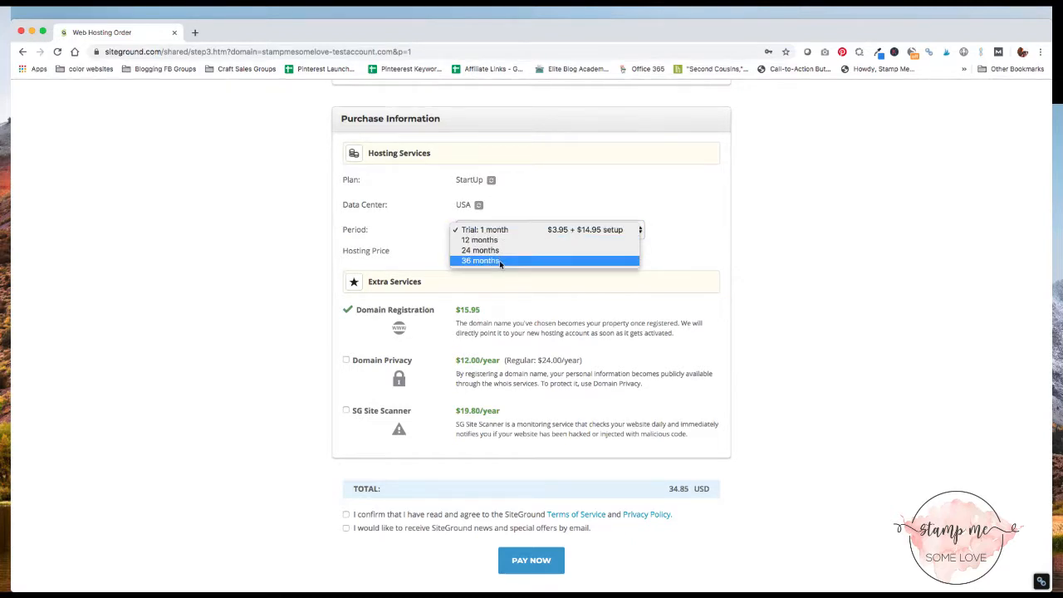
{"action": "left_click", "coordinate": [501, 260]}
{"action": "left_click", "coordinate": [507, 233]}
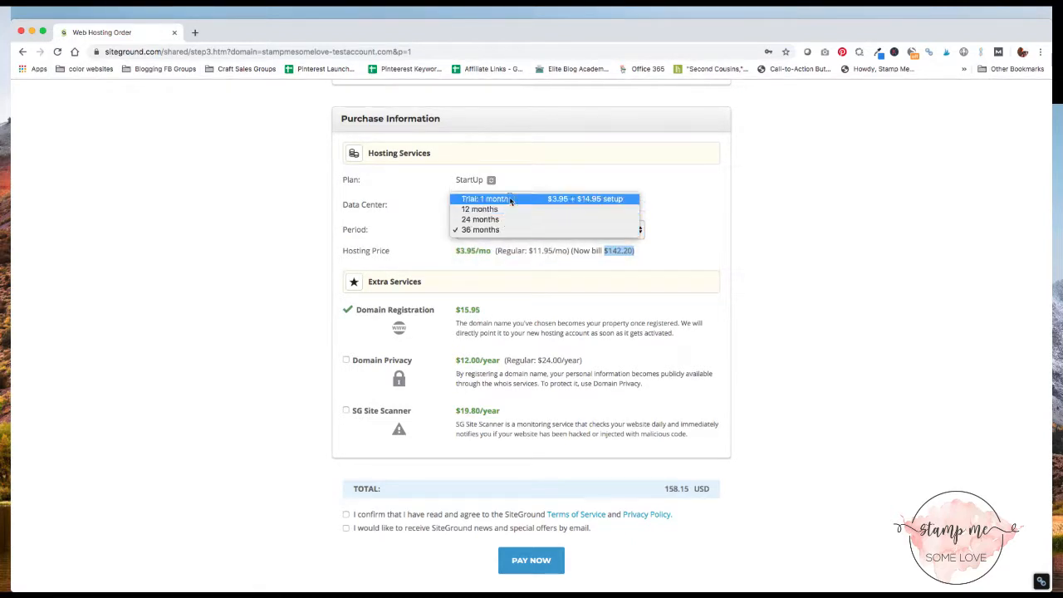
{"action": "left_click", "coordinate": [508, 199]}
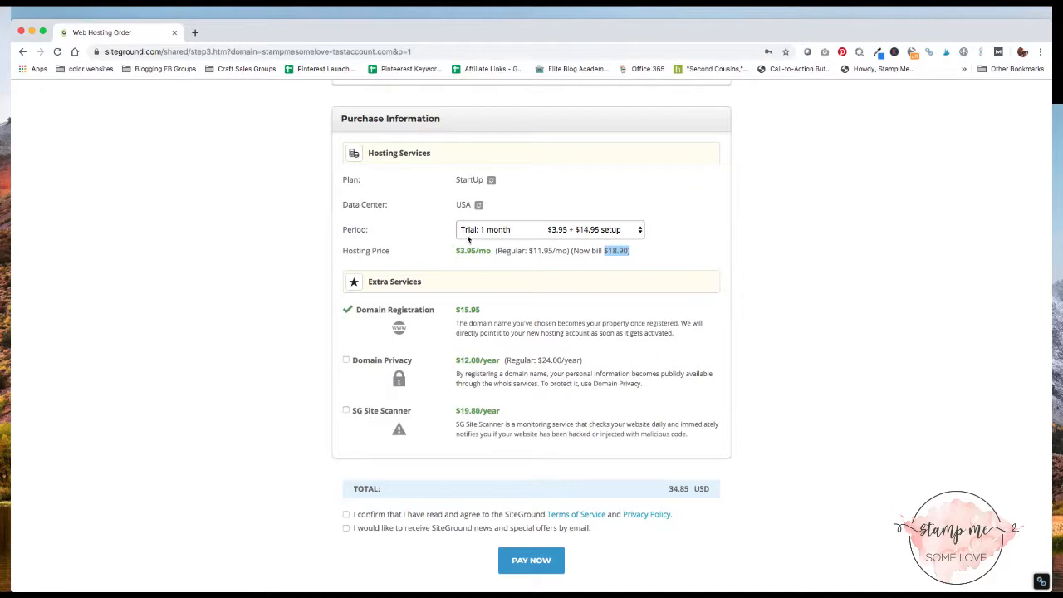
- Switch the hosting period to 12 months and return it to the one-month trial
{"action": "left_click", "coordinate": [578, 232]}
{"action": "left_click", "coordinate": [607, 230]}
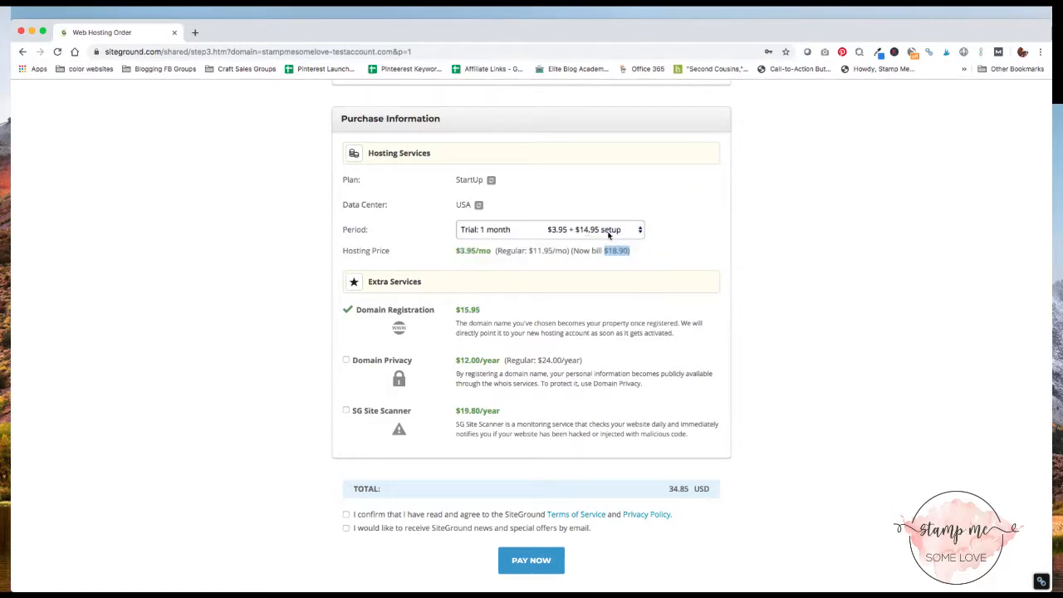
{"action": "left_click", "coordinate": [561, 232]}
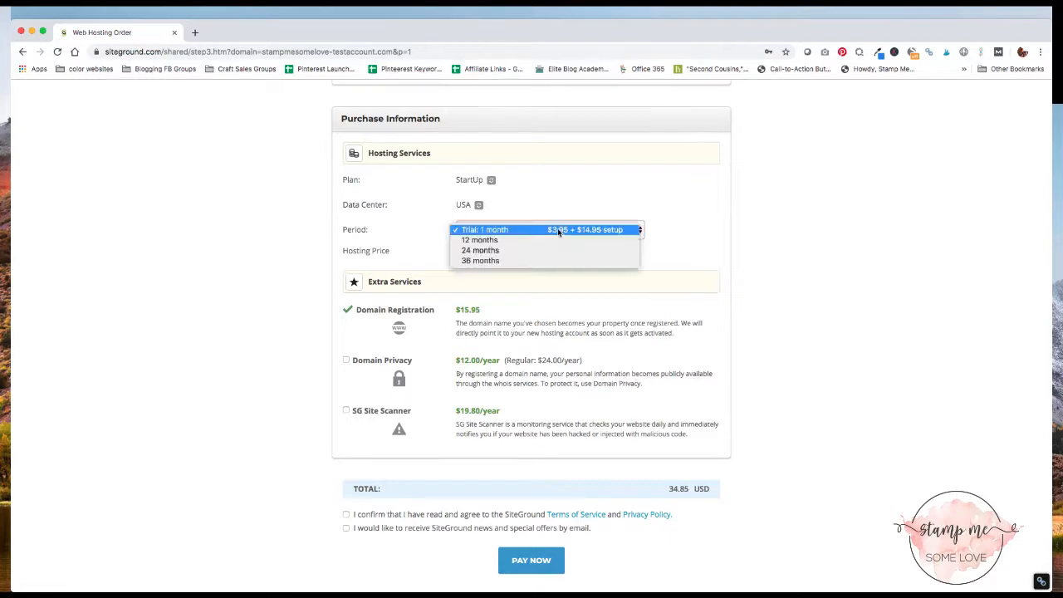
{"action": "left_click", "coordinate": [486, 240]}
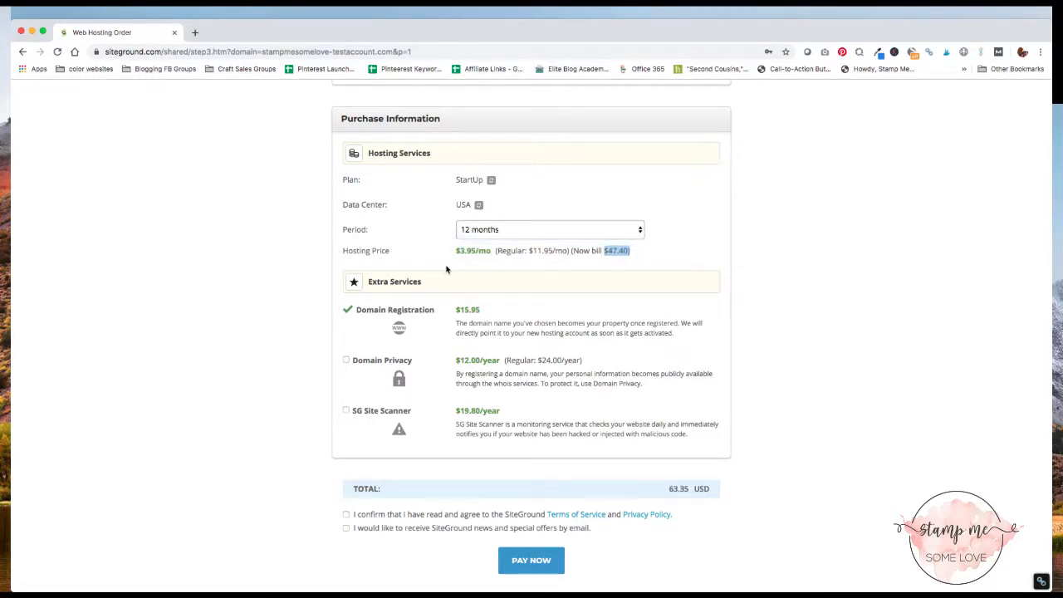
{"action": "left_click", "coordinate": [536, 230]}
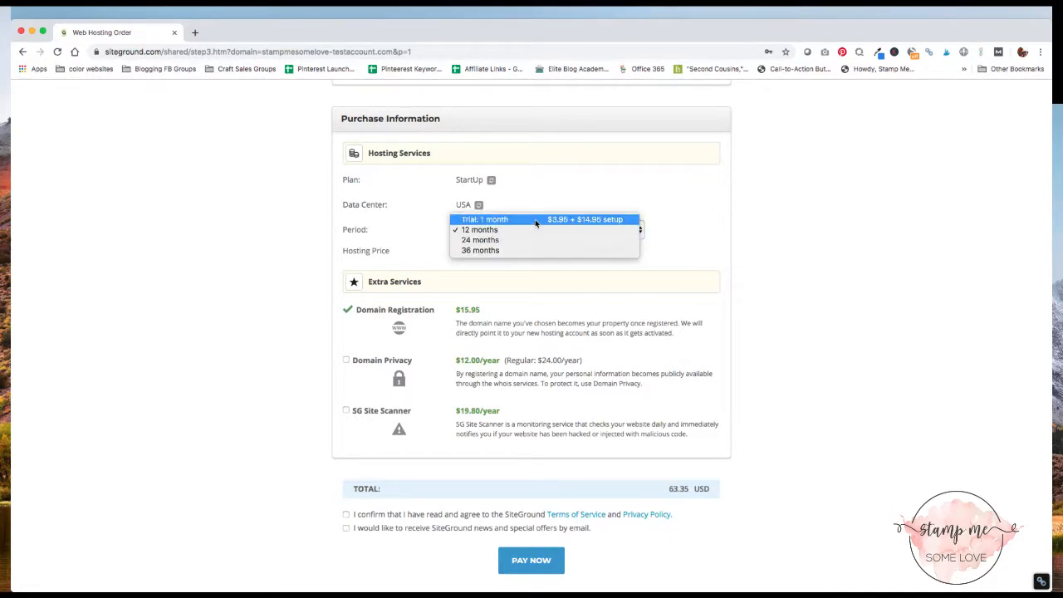
{"action": "left_click", "coordinate": [536, 221]}
- Examine the domain registration price, the Domain Privacy and SG Site Scanner extras, the order total and the terms checkboxes
{"action": "scroll", "coordinate": [430, 279], "scroll_direction": "down", "scroll_amount": 2}
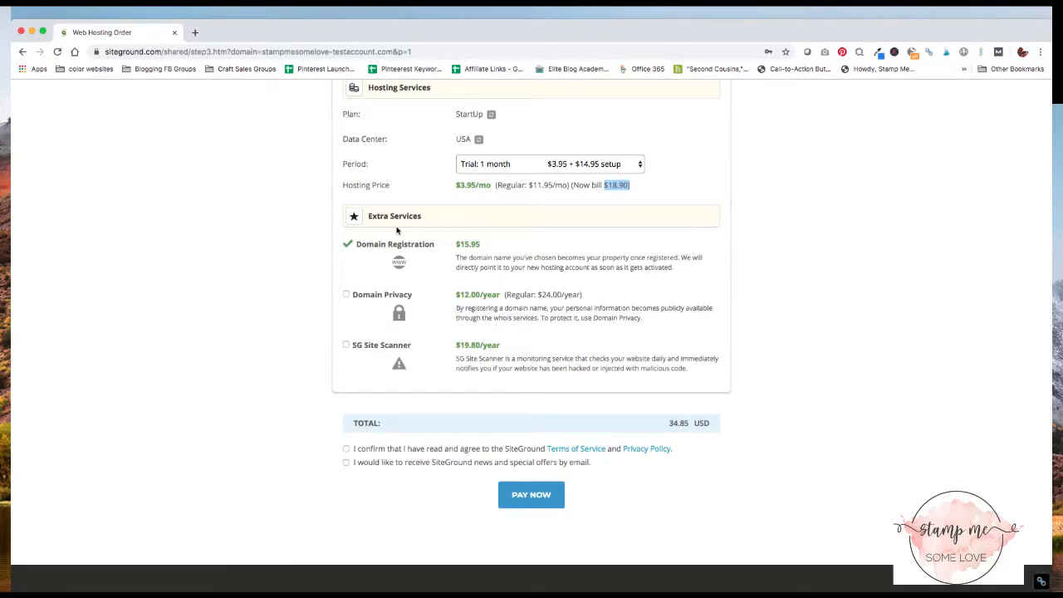
{"action": "left_click_drag", "start_coordinate": [457, 244], "coordinate": [481, 246]}
{"action": "scroll", "coordinate": [411, 318], "scroll_direction": "down", "scroll_amount": 2}
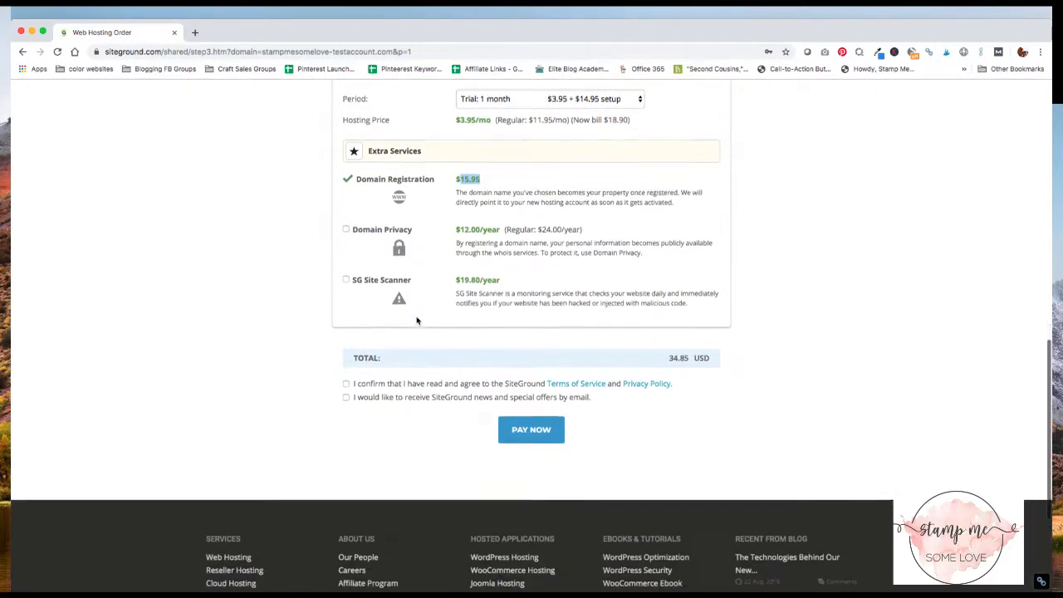
{"action": "scroll", "coordinate": [417, 320], "scroll_direction": "down", "scroll_amount": 1}
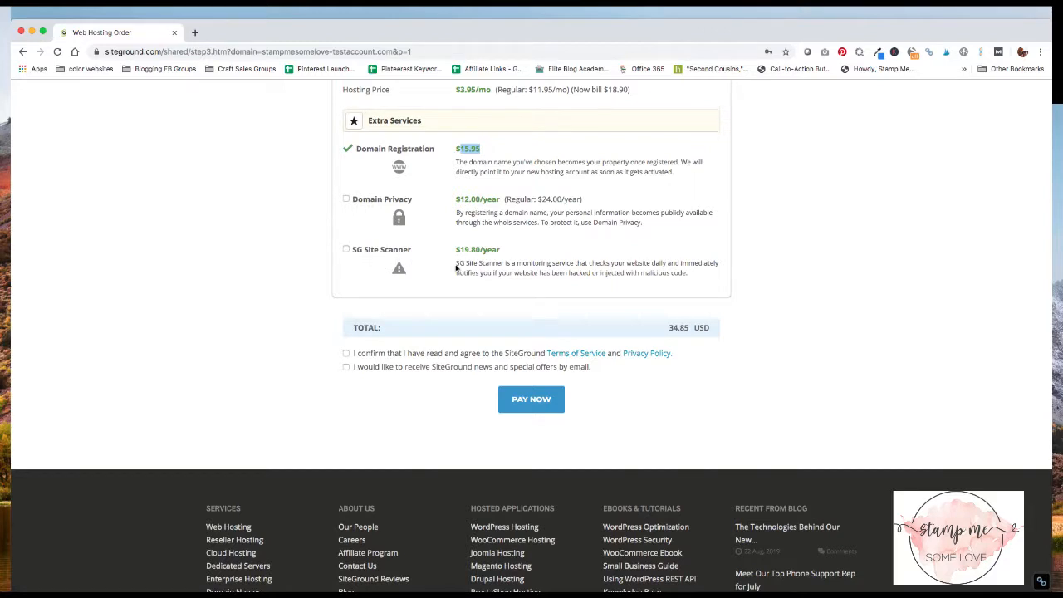
{"action": "scroll", "coordinate": [450, 279], "scroll_direction": "down", "scroll_amount": 2}
{"action": "scroll", "coordinate": [449, 279], "scroll_direction": "up", "scroll_amount": 1}
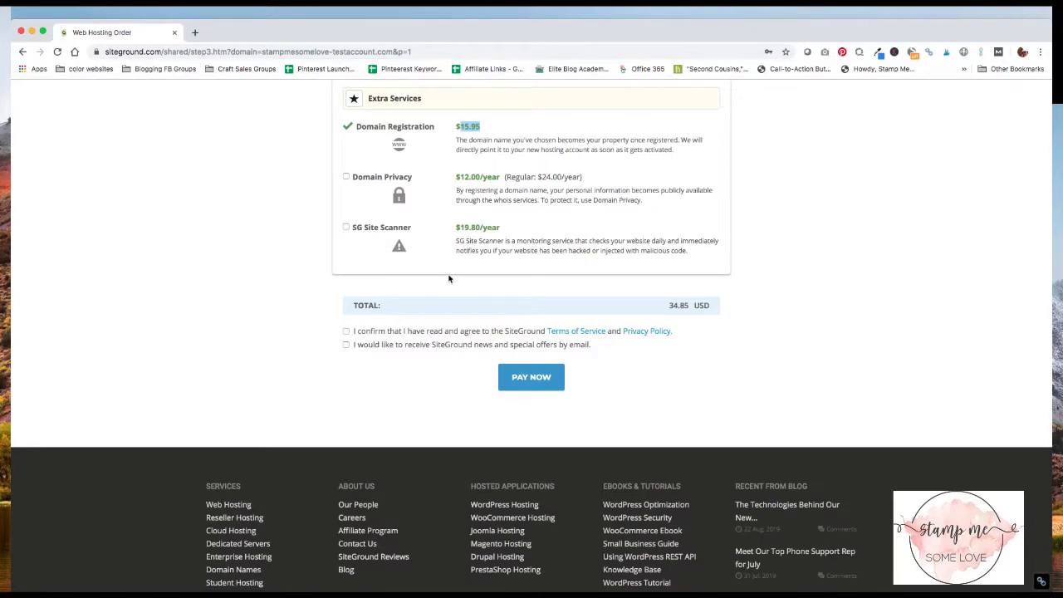
{"action": "scroll", "coordinate": [449, 277], "scroll_direction": "up", "scroll_amount": 1}
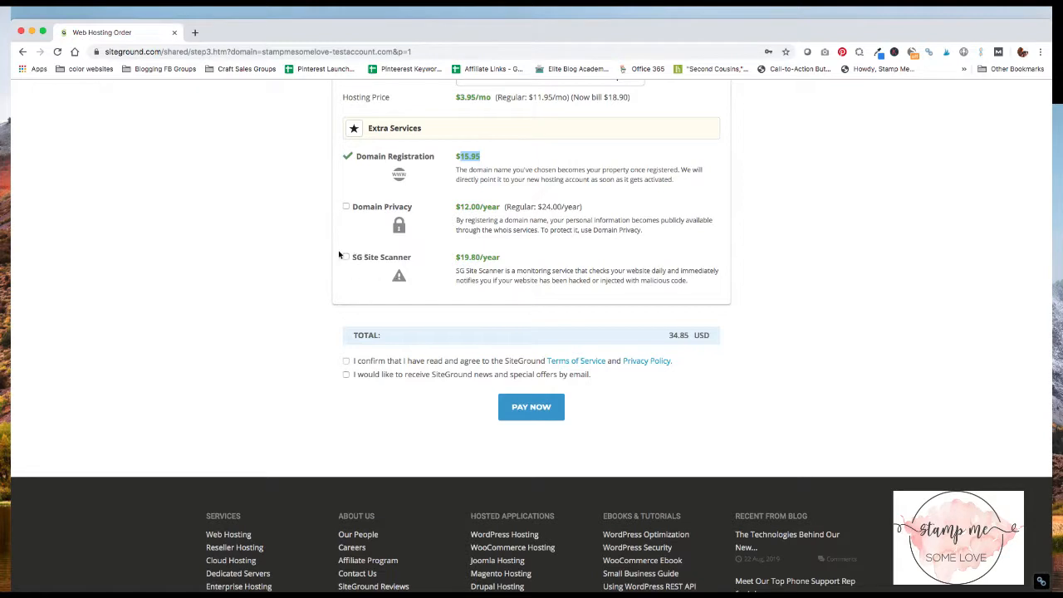
{"action": "scroll", "coordinate": [355, 272], "scroll_direction": "up", "scroll_amount": 2}
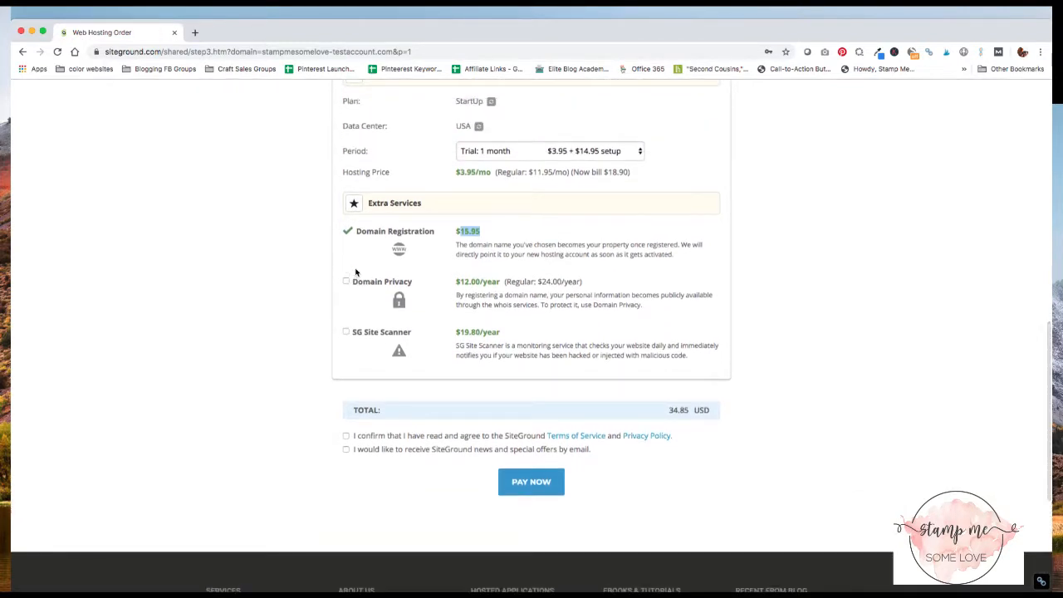
{"action": "scroll", "coordinate": [365, 339], "scroll_direction": "down", "scroll_amount": 3}
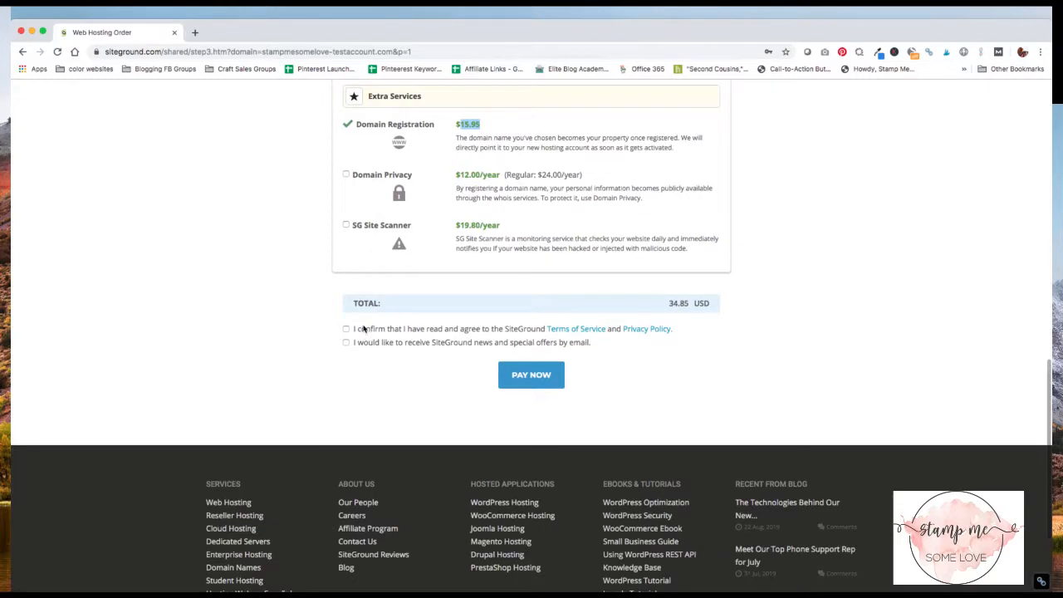
- Agree to the SiteGround Terms of Service and Privacy Policy, and submit the order for payment
{"action": "scroll", "coordinate": [398, 333], "scroll_direction": "up", "scroll_amount": 3}
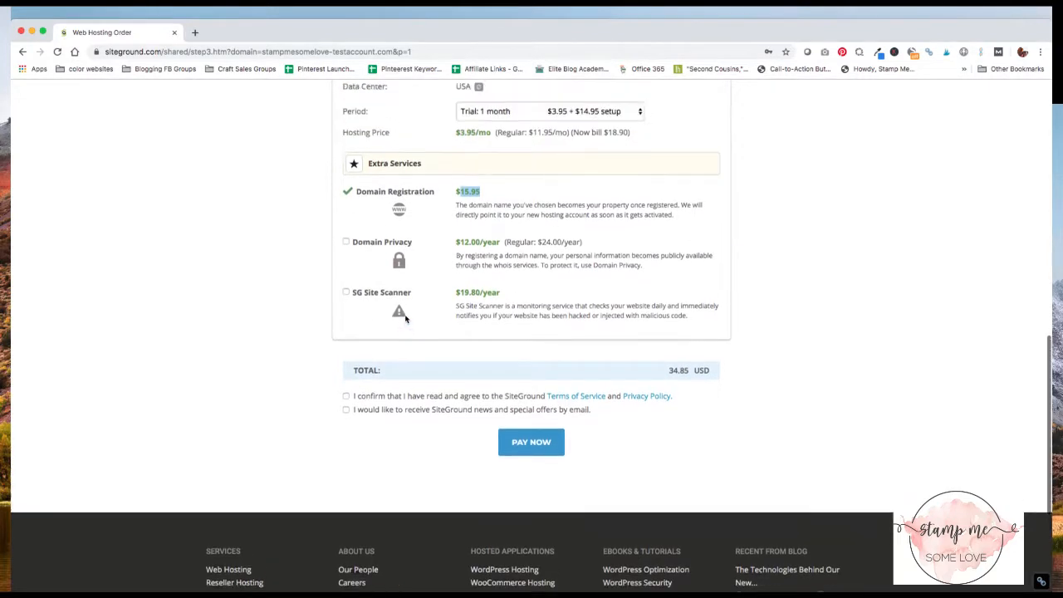
{"action": "left_click", "coordinate": [345, 421]}
{"action": "scroll", "coordinate": [258, 417], "scroll_direction": "down", "scroll_amount": 3}
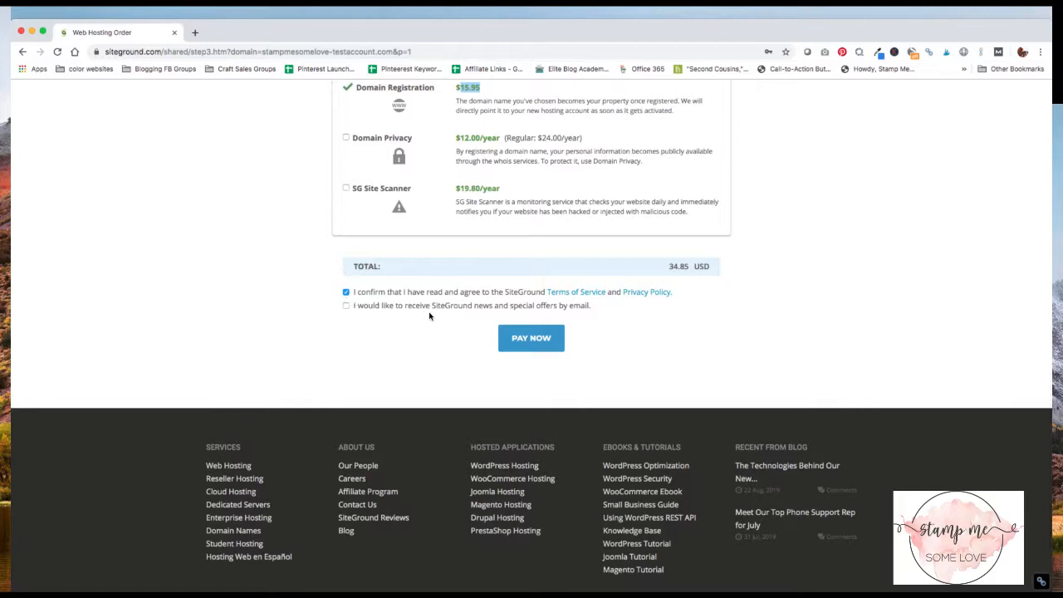
{"action": "left_click", "coordinate": [527, 340]}
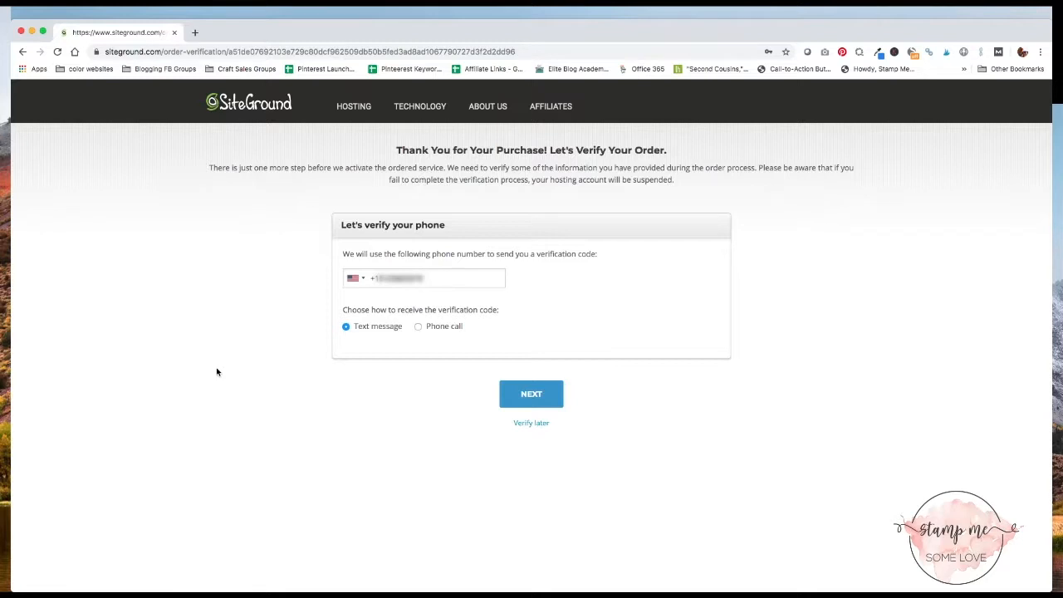
- Request the phone verification code by text message and submit the received verification code
{"action": "left_click", "coordinate": [531, 393]}
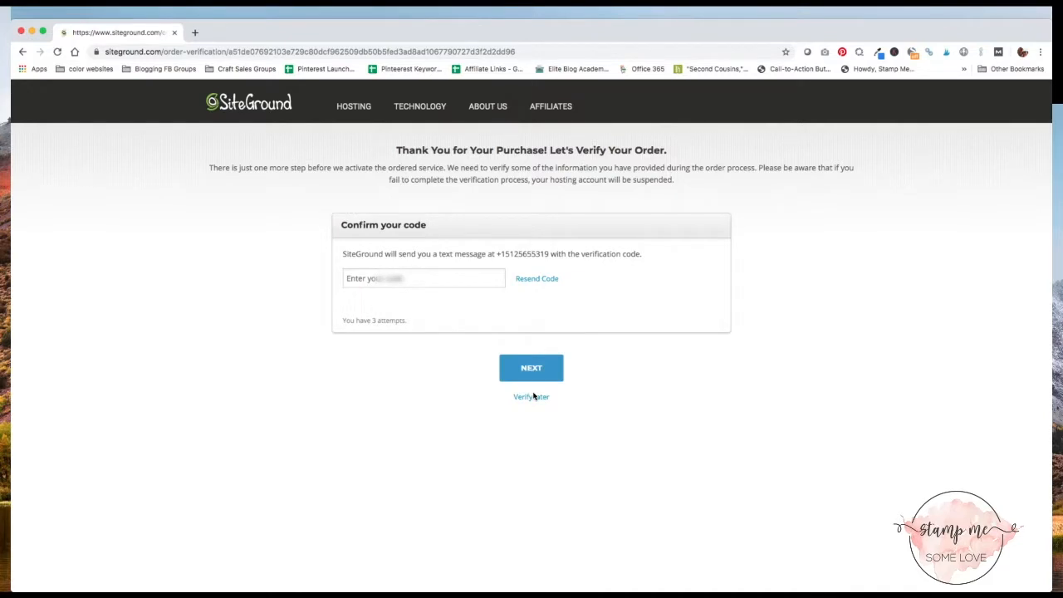
{"action": "left_click", "coordinate": [393, 283]}
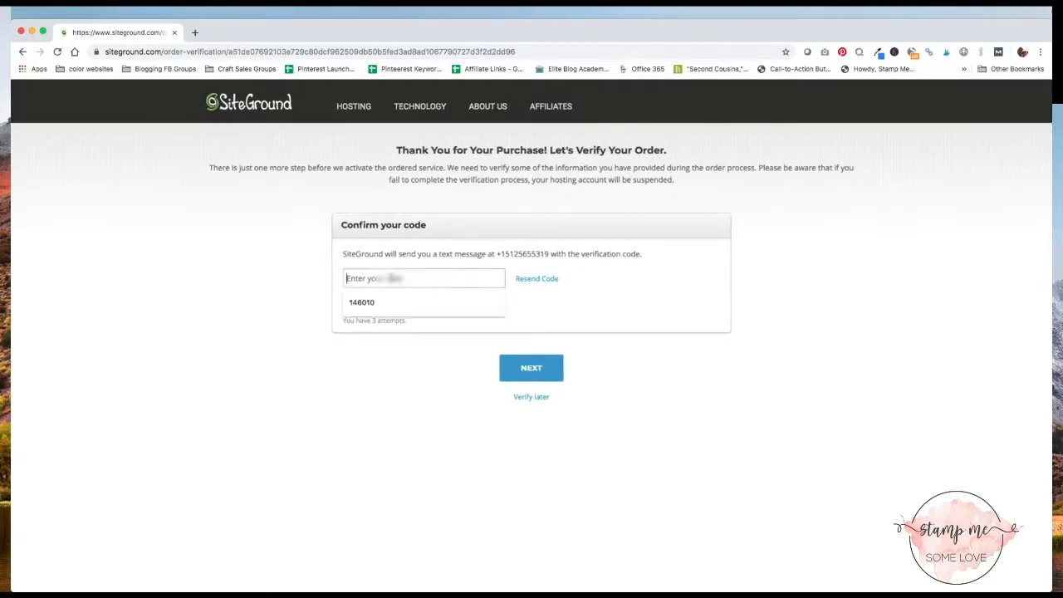
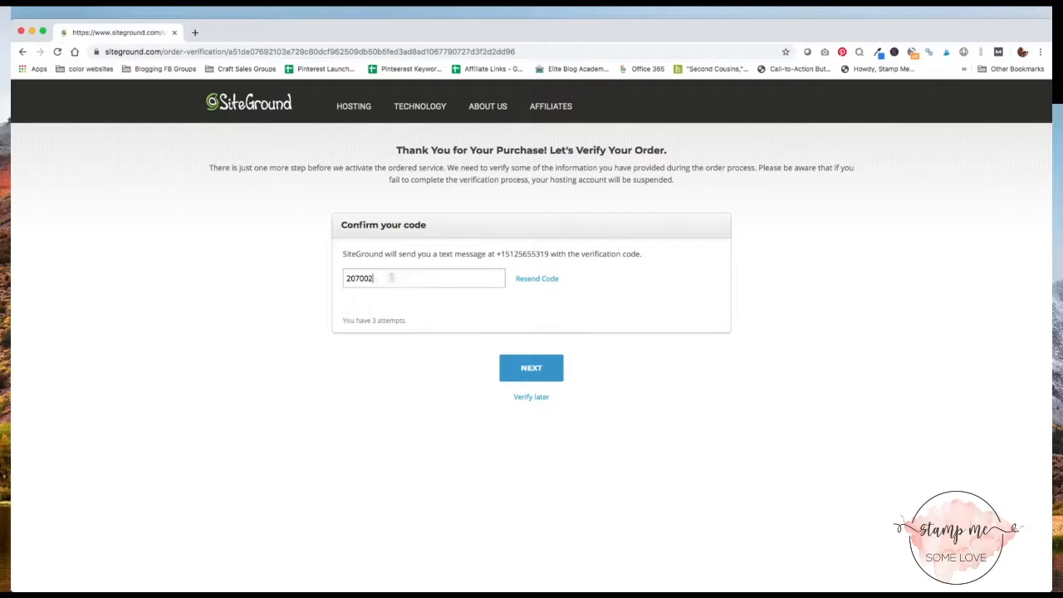
{"action": "left_click", "coordinate": [531, 367]}
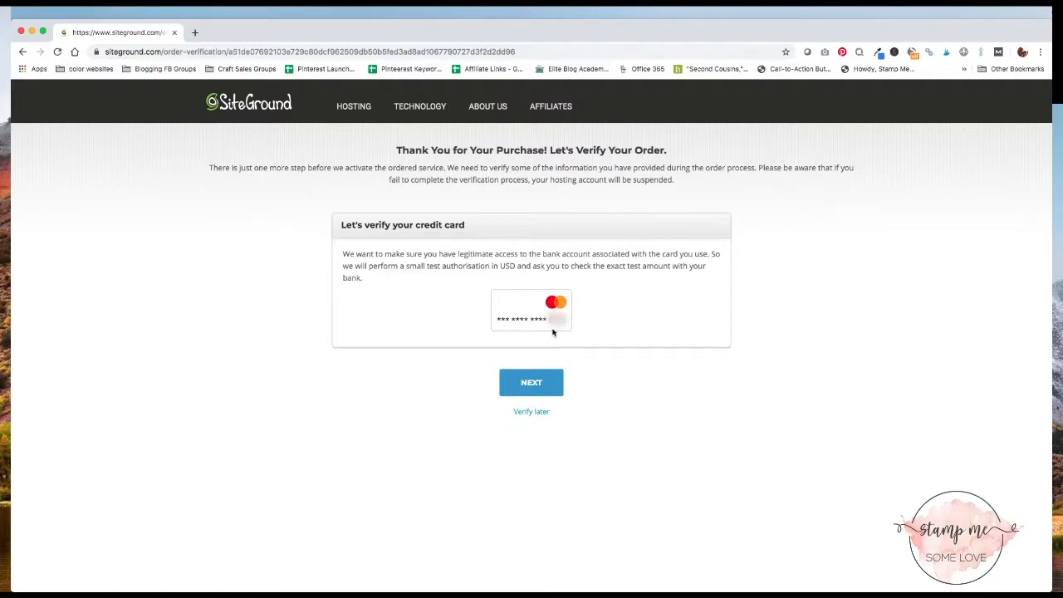
- Start the credit card verification and confirm the card's test authorization amount
{"action": "left_click", "coordinate": [532, 382]}
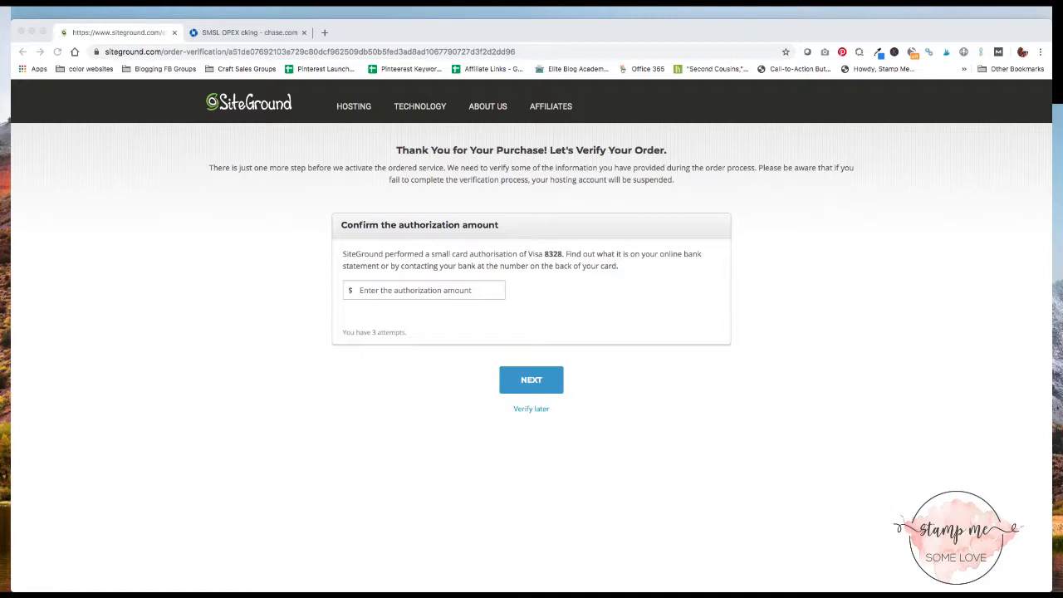
{"action": "left_click", "coordinate": [371, 290]}
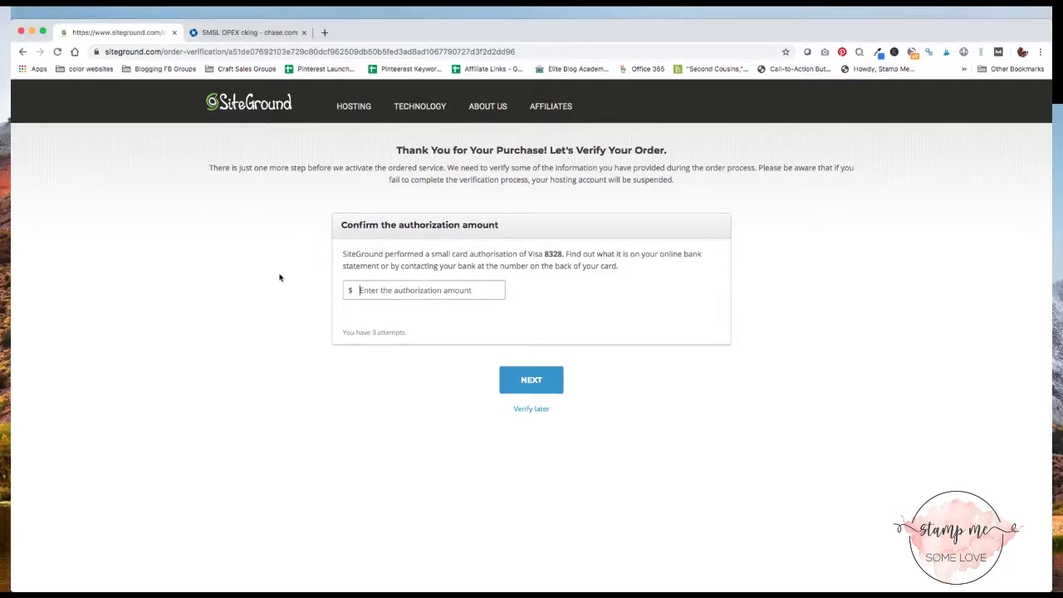
{"action": "left_click", "coordinate": [531, 381]}
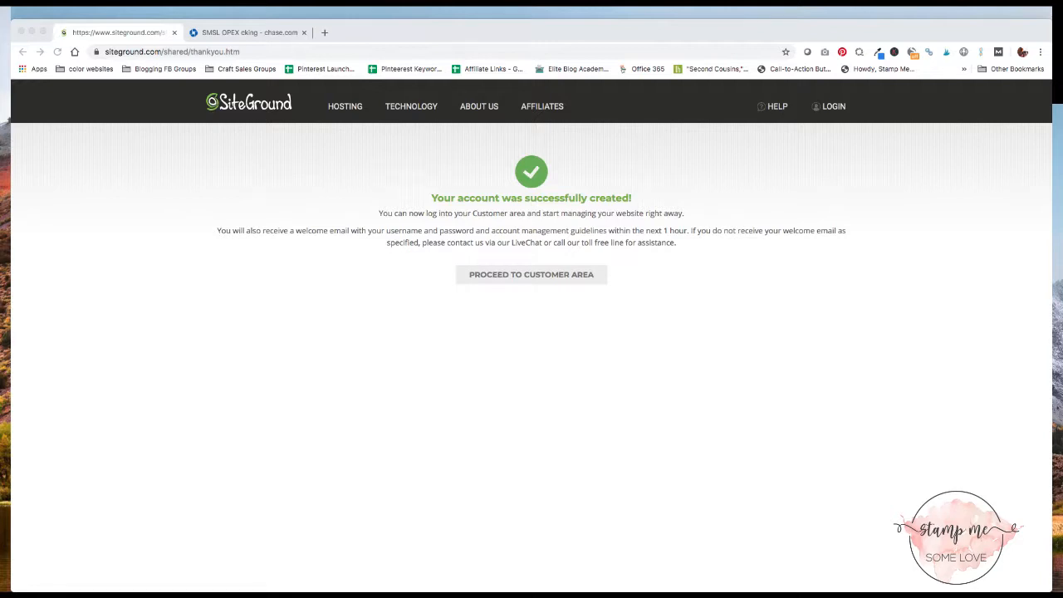
- Proceed to the customer area and set up the site as a new website with the WordPress application
{"action": "left_click", "coordinate": [525, 279]}
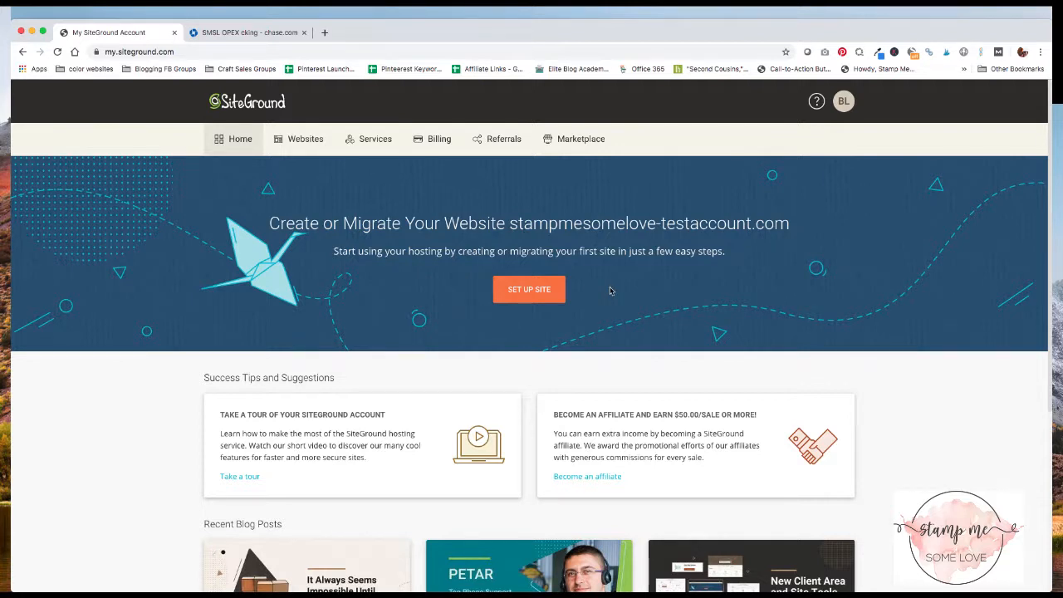
{"action": "left_click", "coordinate": [528, 291]}
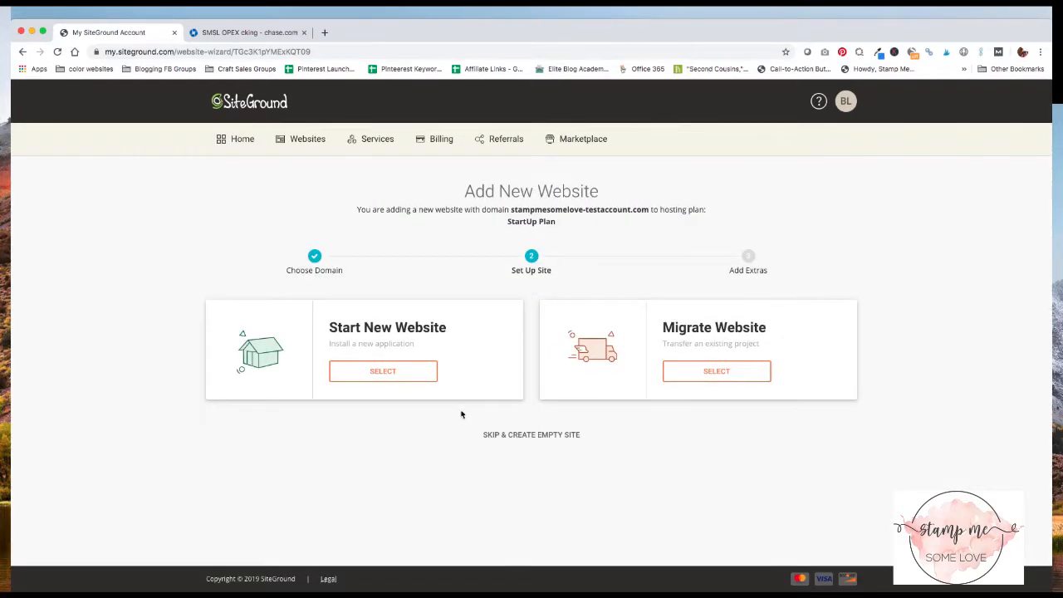
{"action": "left_click", "coordinate": [373, 373]}
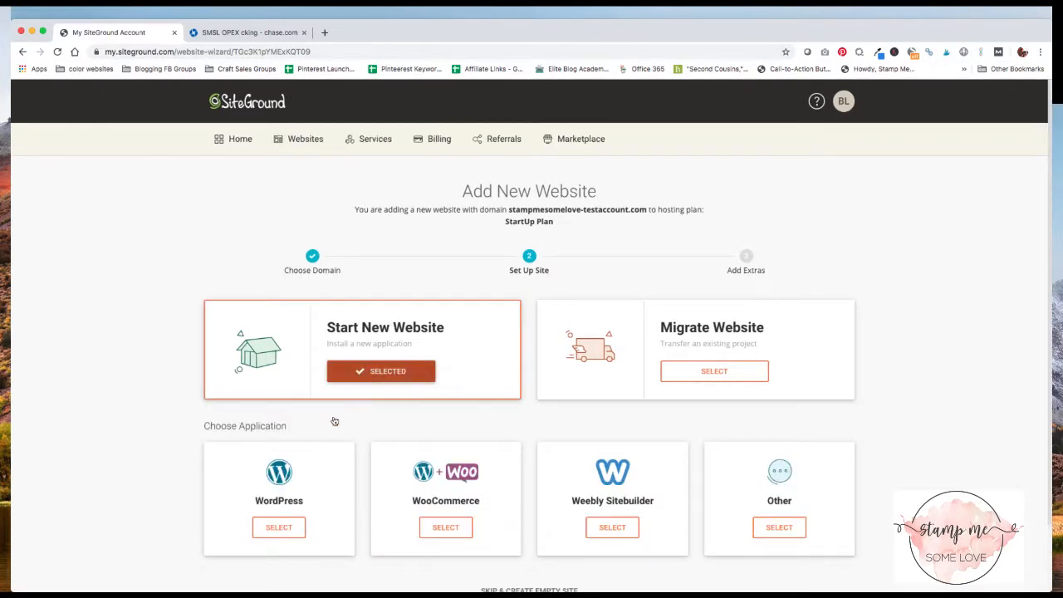
{"action": "scroll", "coordinate": [360, 420], "scroll_direction": "down", "scroll_amount": 2}
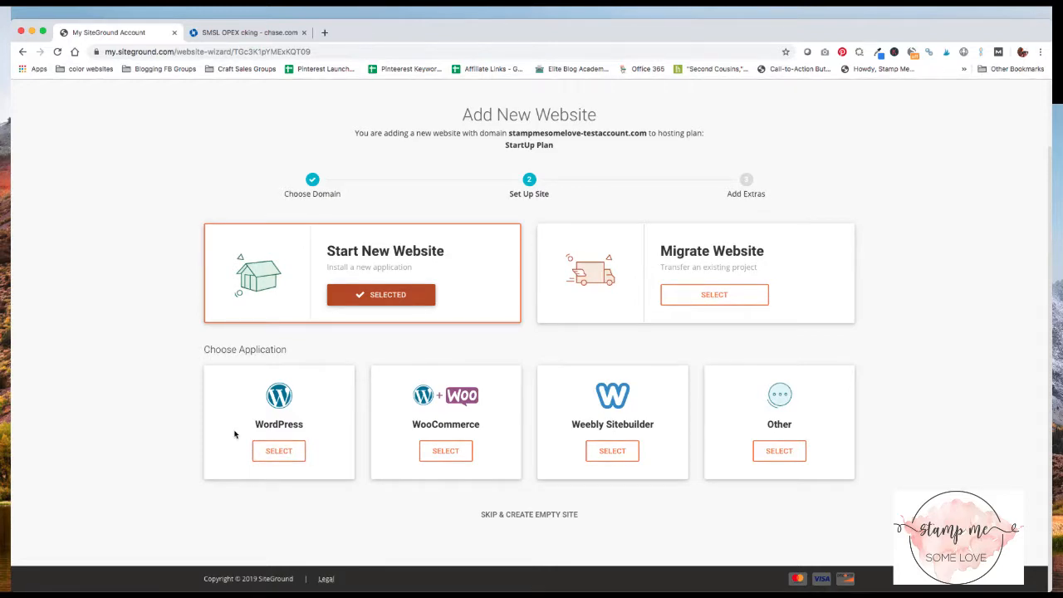
{"action": "left_click", "coordinate": [279, 452]}
{"action": "key", "text": "Return"}
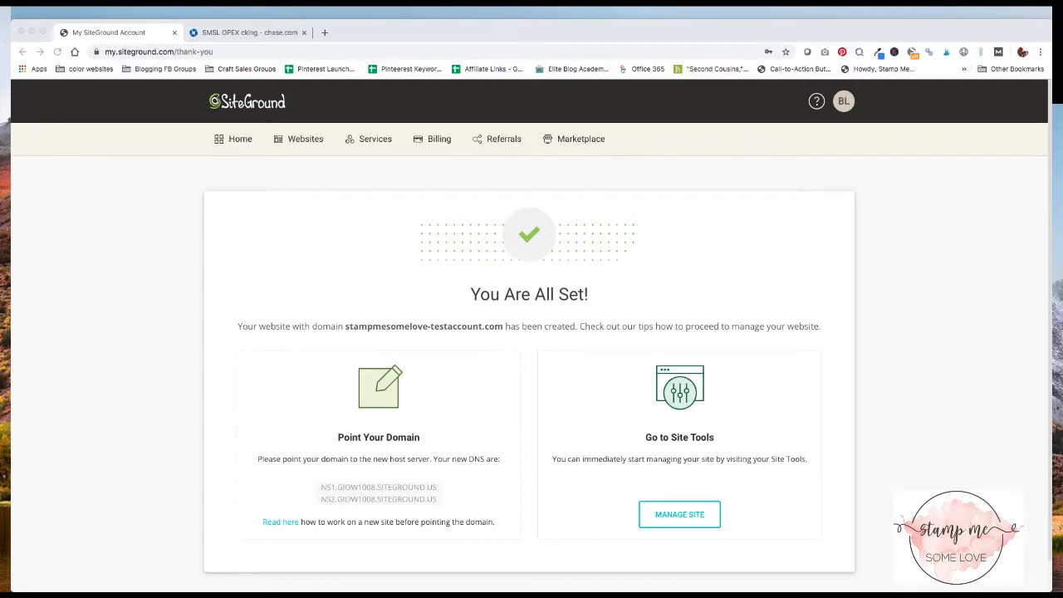
- Open the new site's Site Tools and log in to the WordPress admin from the App Manager
{"action": "scroll", "coordinate": [531, 336], "scroll_direction": "down", "scroll_amount": 1}
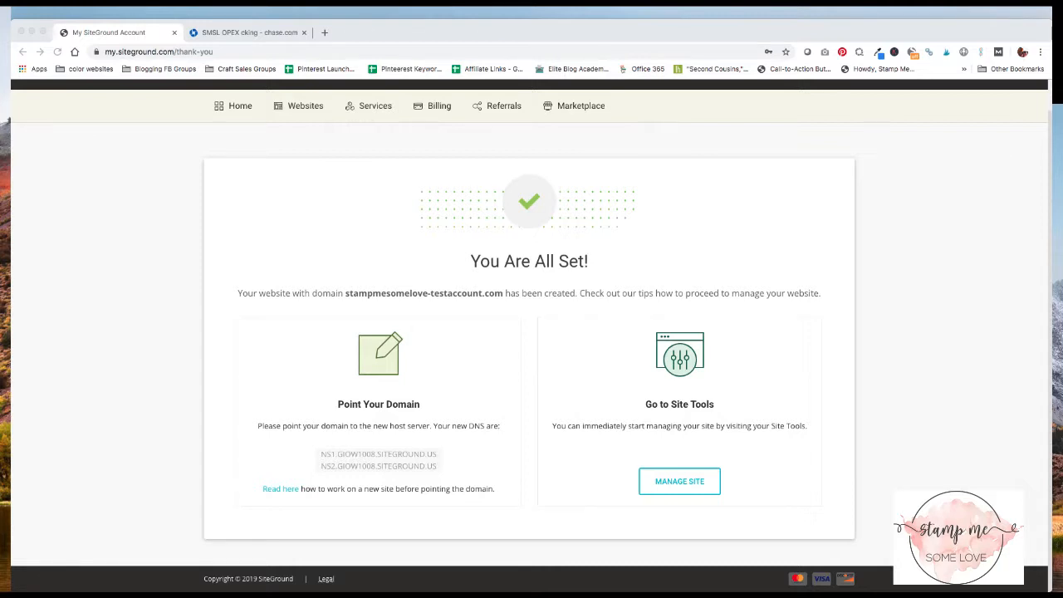
{"action": "scroll", "coordinate": [529, 336], "scroll_direction": "up", "scroll_amount": 1}
{"action": "scroll", "coordinate": [529, 335], "scroll_direction": "down", "scroll_amount": 1}
{"action": "left_click", "coordinate": [680, 483]}
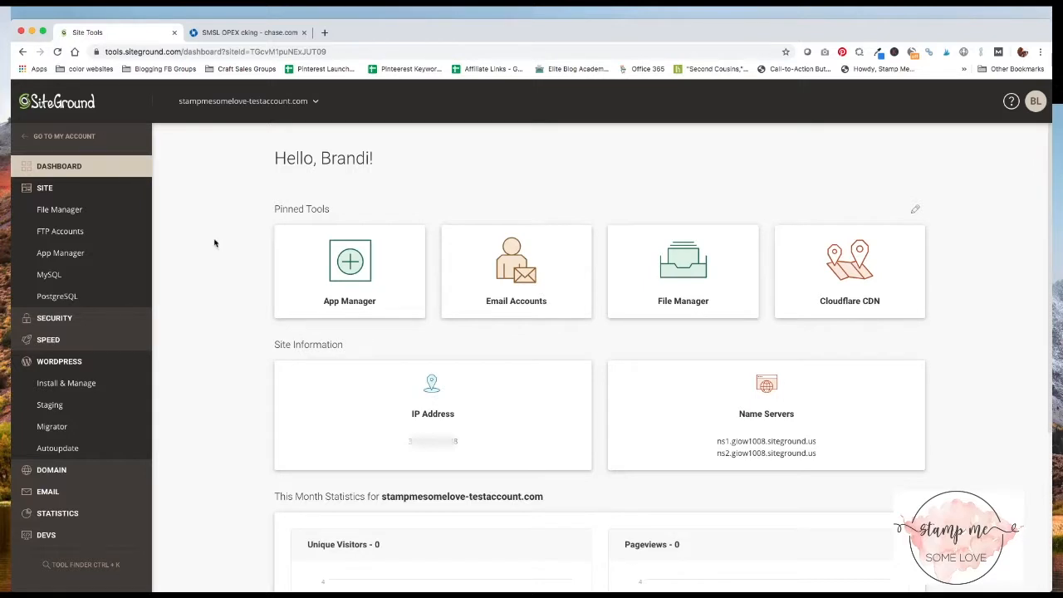
{"action": "left_click", "coordinate": [359, 270]}
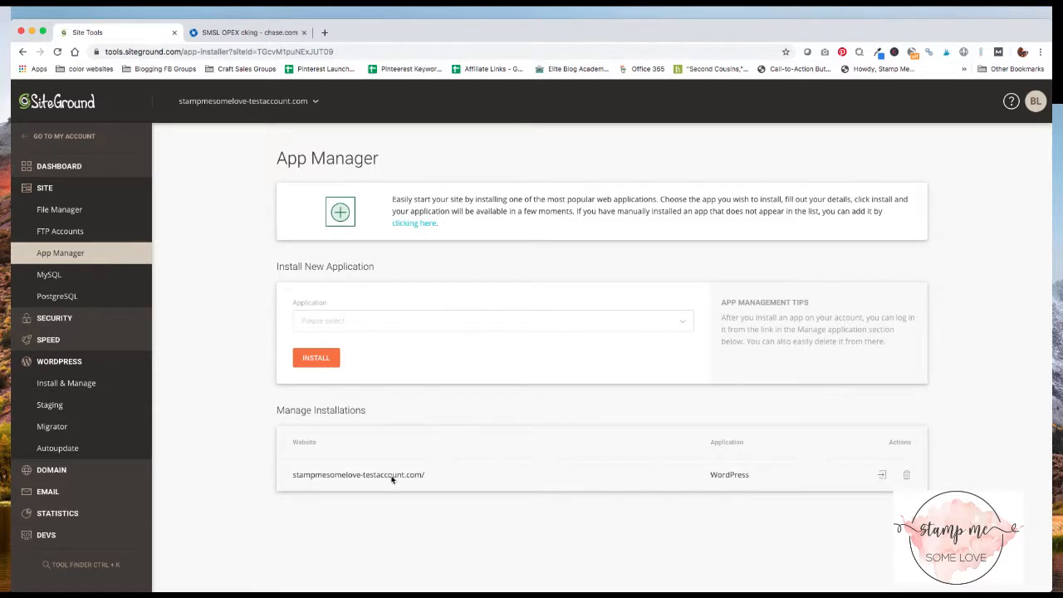
{"action": "left_click", "coordinate": [881, 479]}
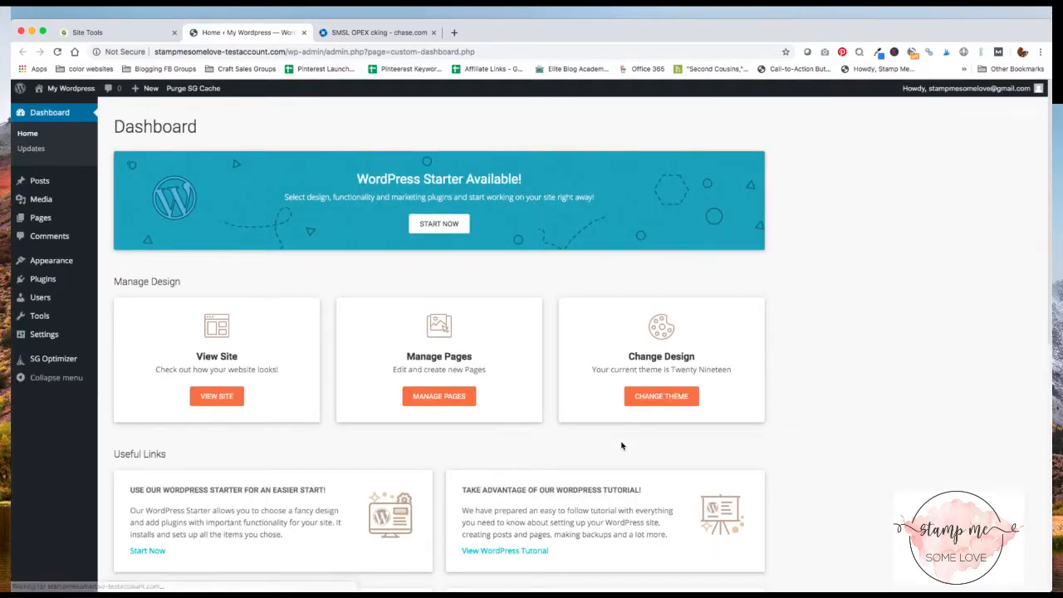
{"action": "scroll", "coordinate": [711, 370], "scroll_direction": "down", "scroll_amount": 8}
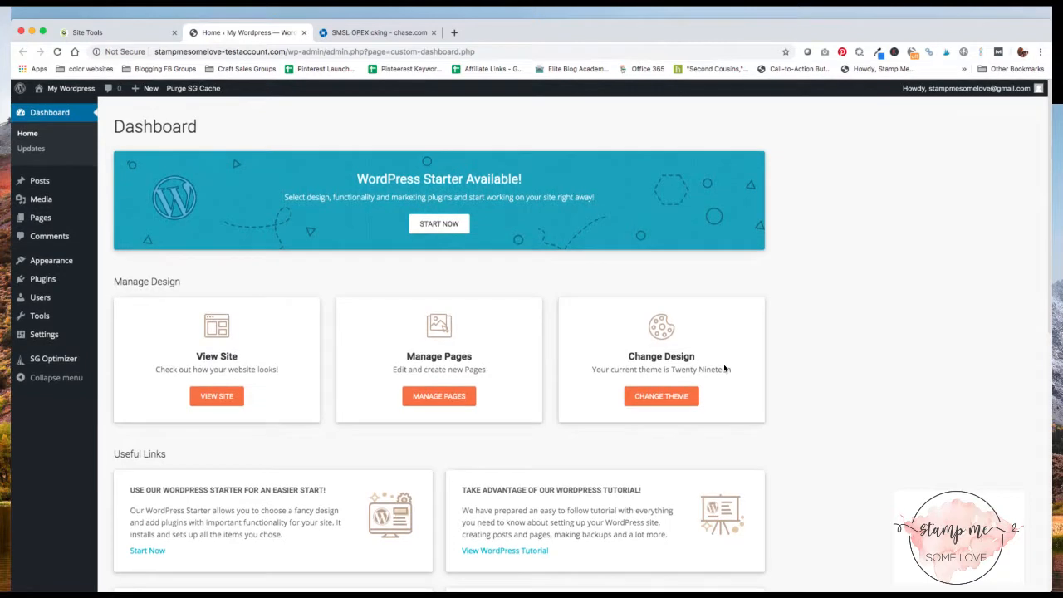
- Copy the stampmesomelove-testaccount.com/wp-admin part of the dashboard address and open it in a new browser tab
{"action": "left_click", "coordinate": [303, 51]}
{"action": "left_click", "coordinate": [322, 51]}
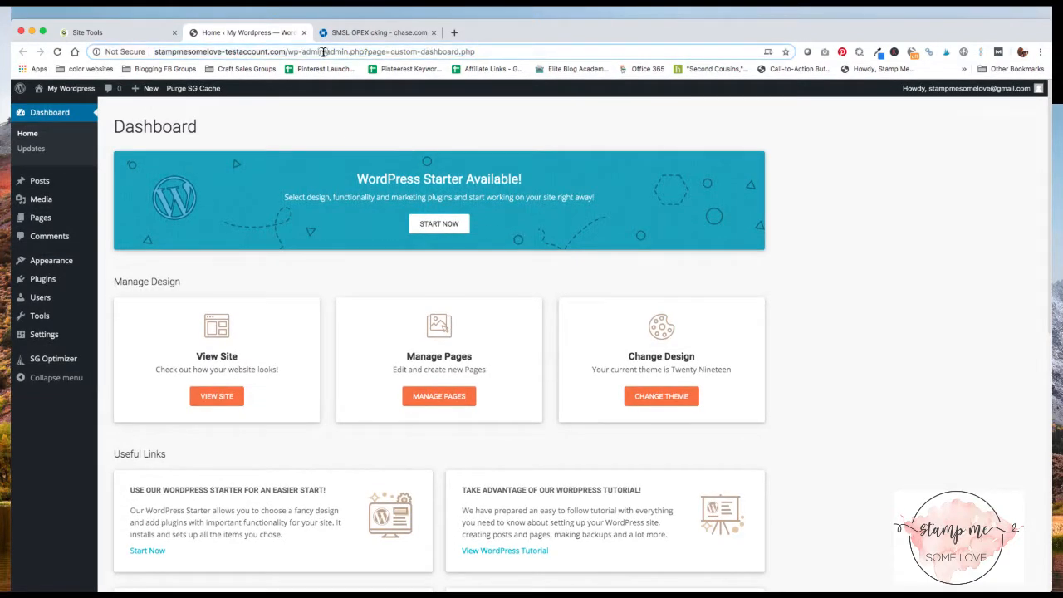
{"action": "left_click_drag", "start_coordinate": [323, 52], "coordinate": [150, 41]}
{"action": "key", "text": "super+c"}
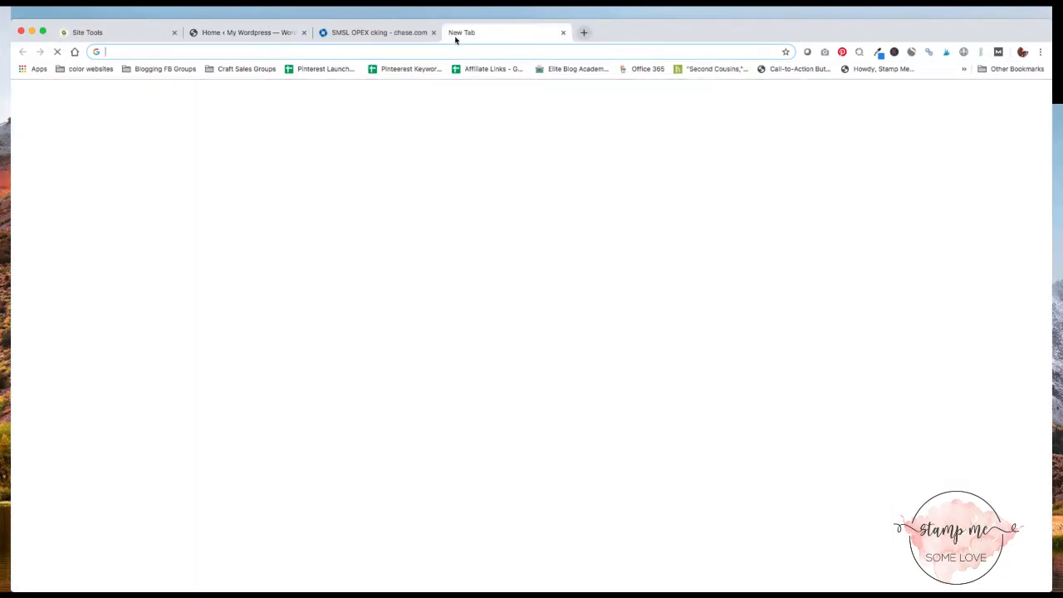
{"action": "left_click", "coordinate": [455, 33]}
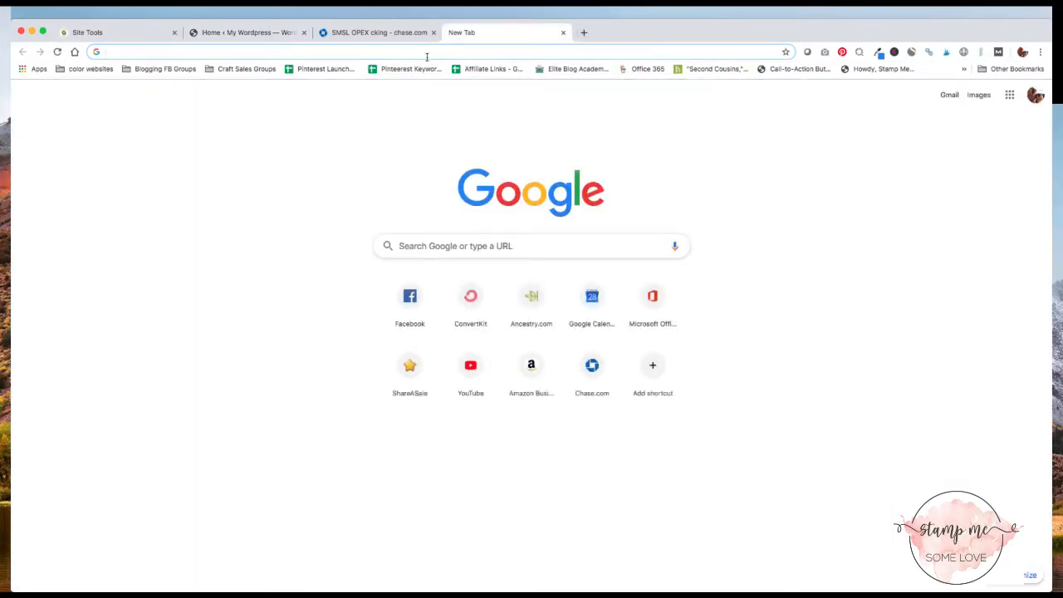
{"action": "key", "text": "super+v"}
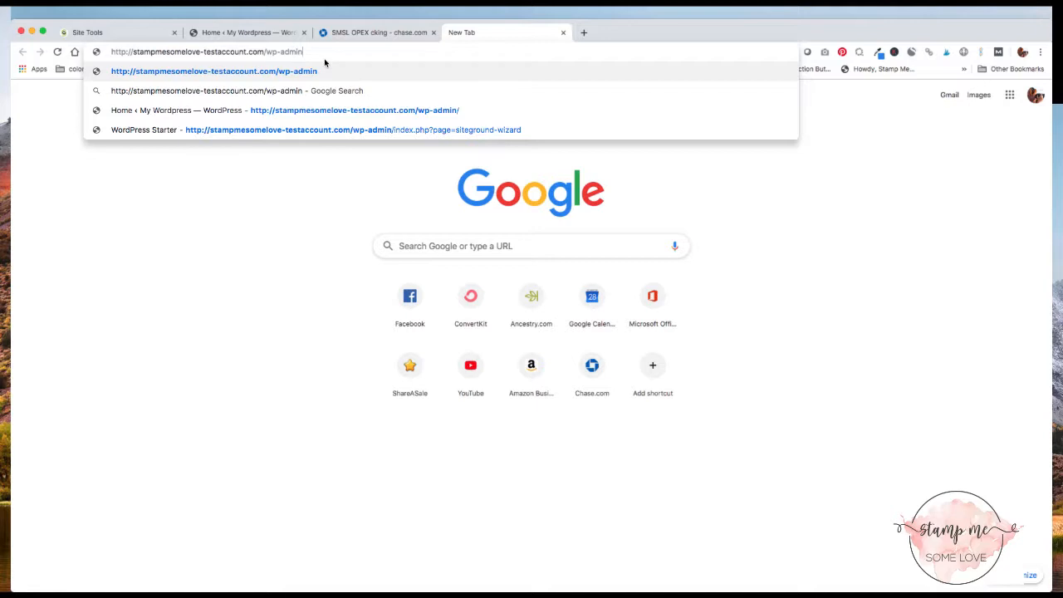
{"action": "key", "text": "Return"}
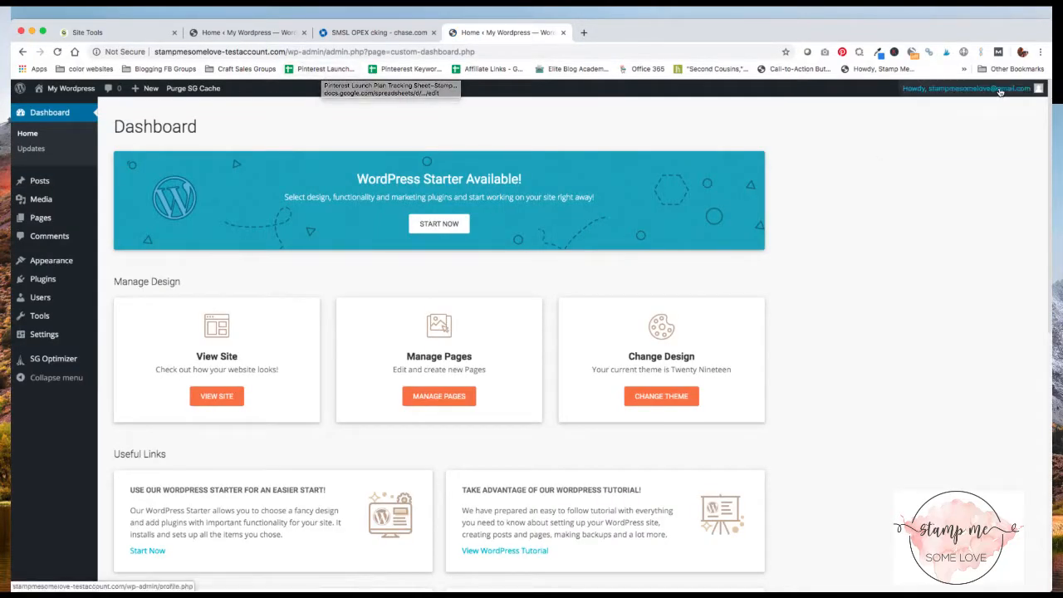
- Log out of WordPress and open the copied wp-admin address in another new browser tab
{"action": "mouse_move", "coordinate": [971, 88]}
{"action": "left_click", "coordinate": [943, 145]}
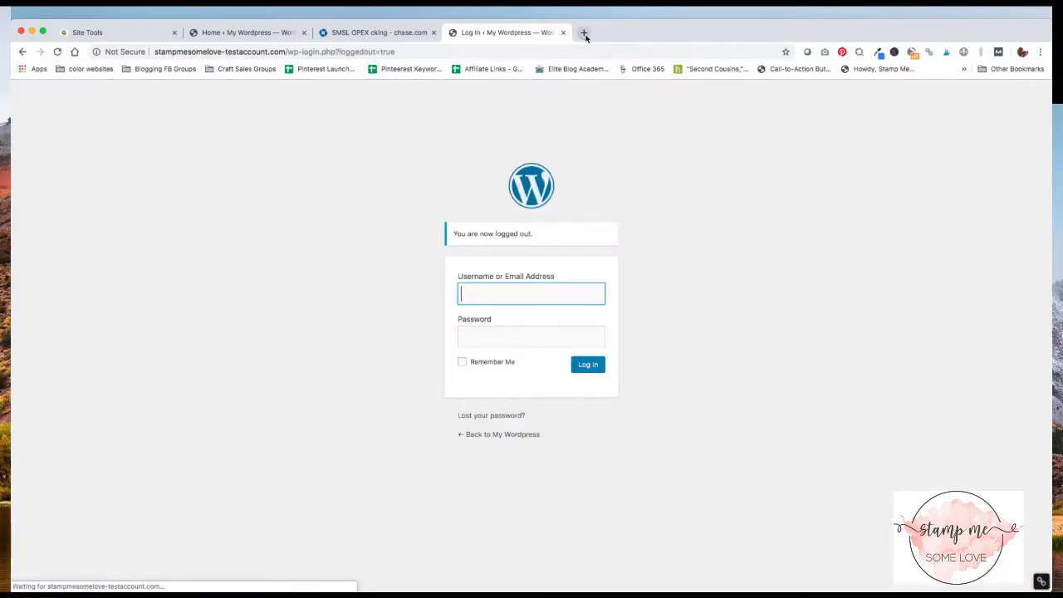
{"action": "left_click", "coordinate": [584, 33]}
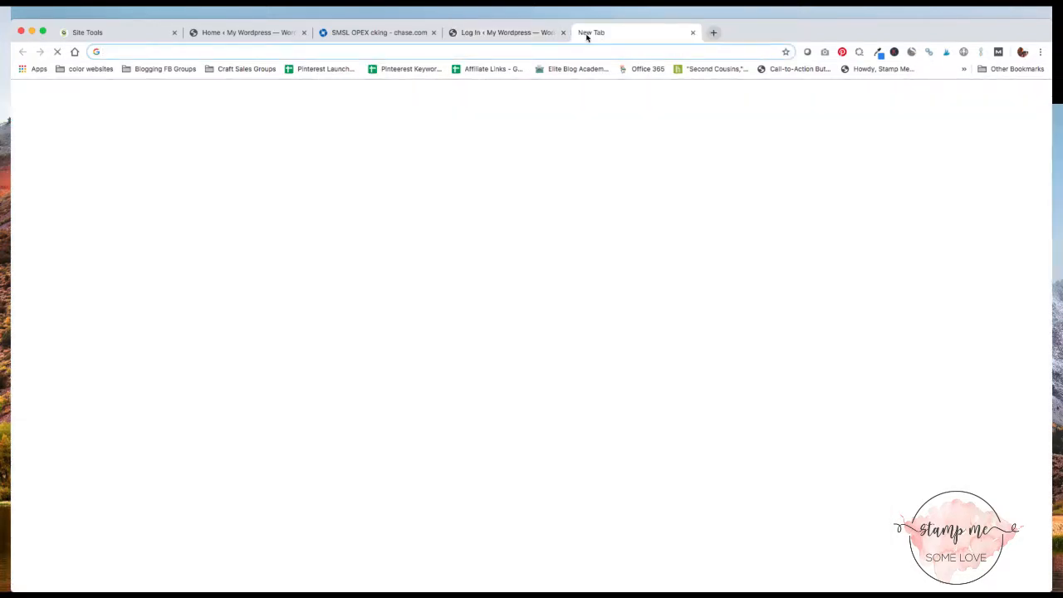
{"action": "key", "text": "super+v"}
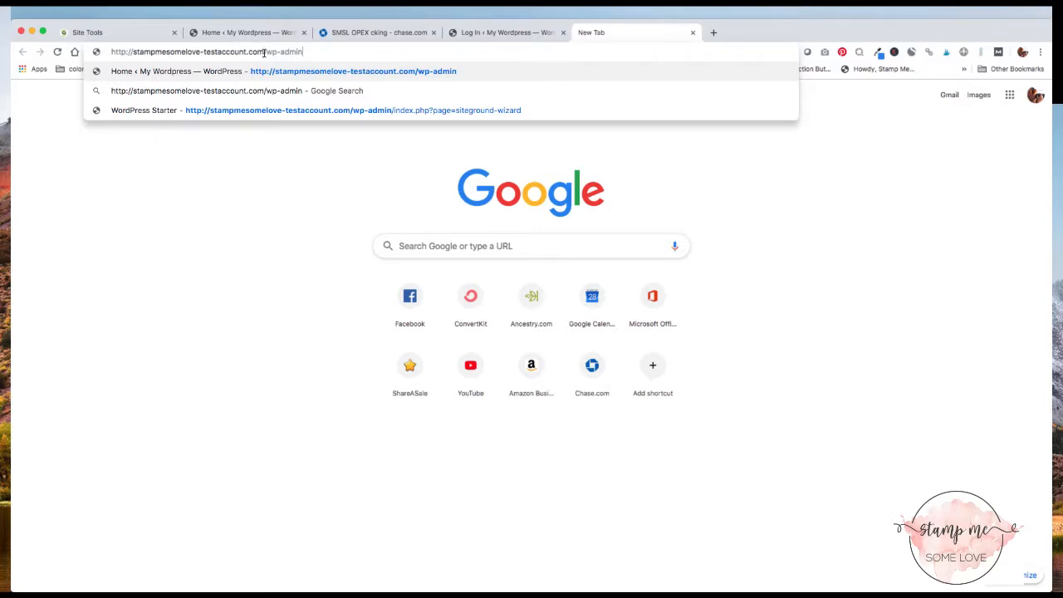
{"action": "left_click", "coordinate": [359, 72]}
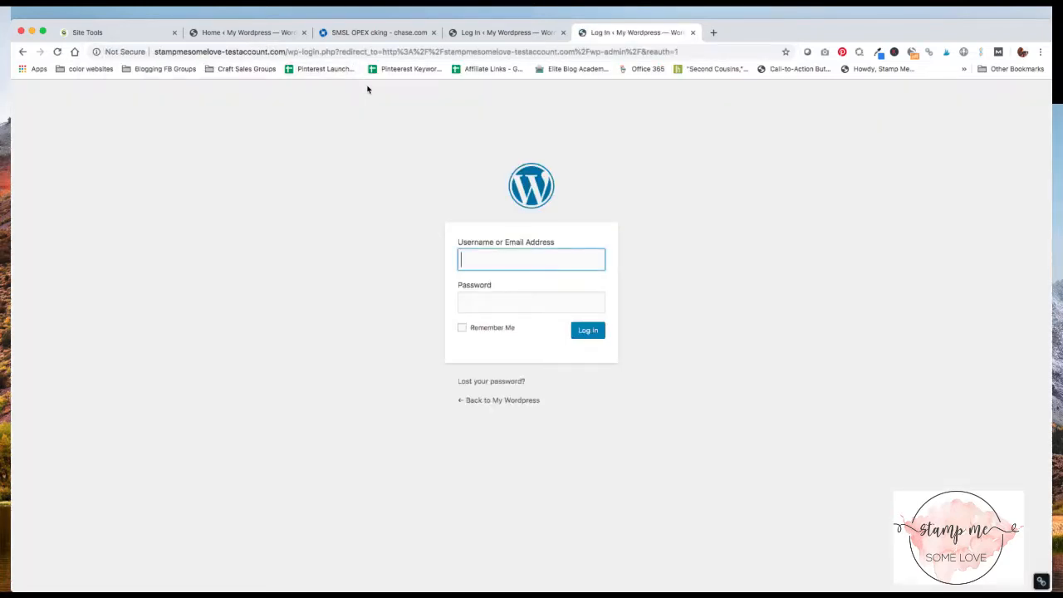
- Log in to WordPress with the account username and password, save the credentials in the browser, and look over the dashboard
{"action": "left_click", "coordinate": [482, 256]}
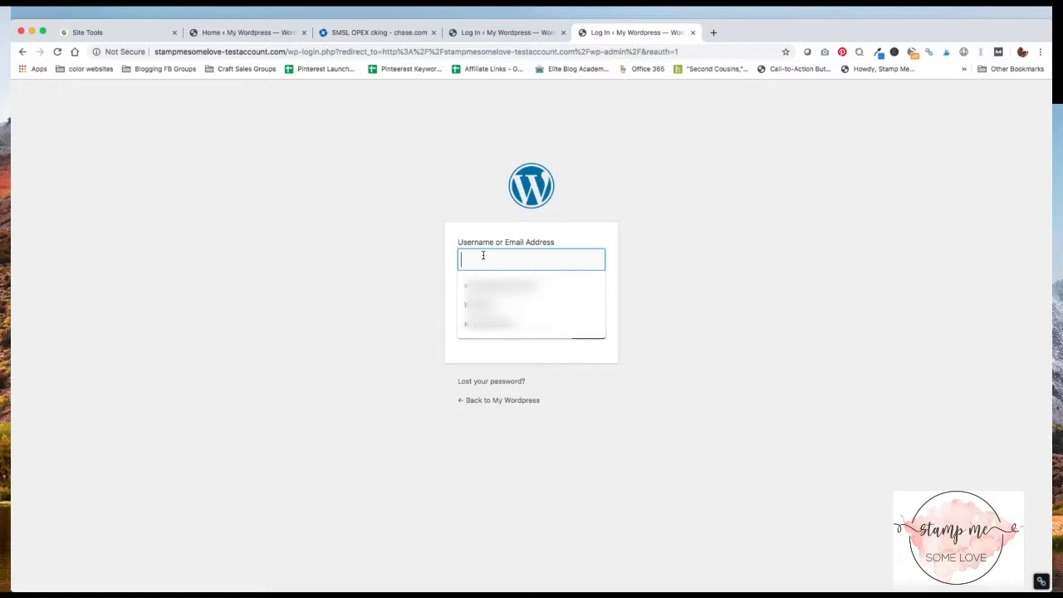
{"action": "type", "text": "S"}
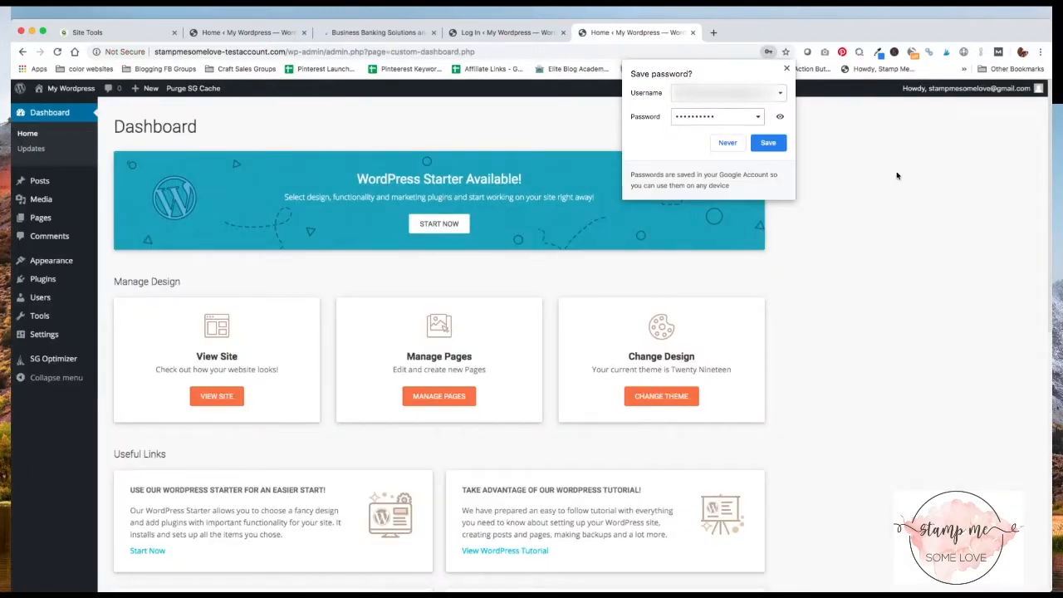
{"action": "left_click", "coordinate": [767, 147]}
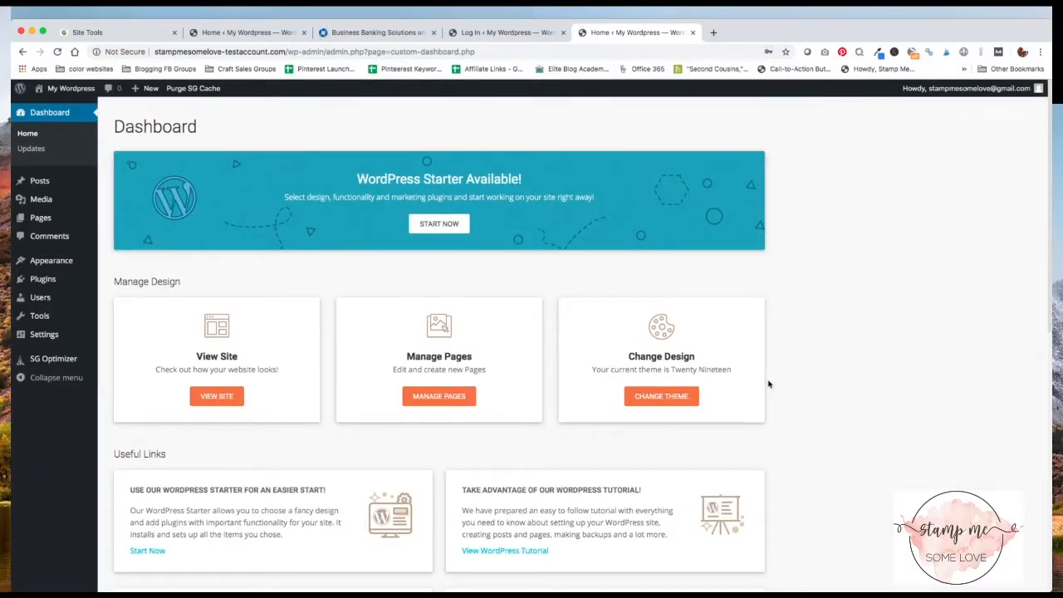
{"action": "scroll", "coordinate": [768, 383], "scroll_direction": "down", "scroll_amount": 10}
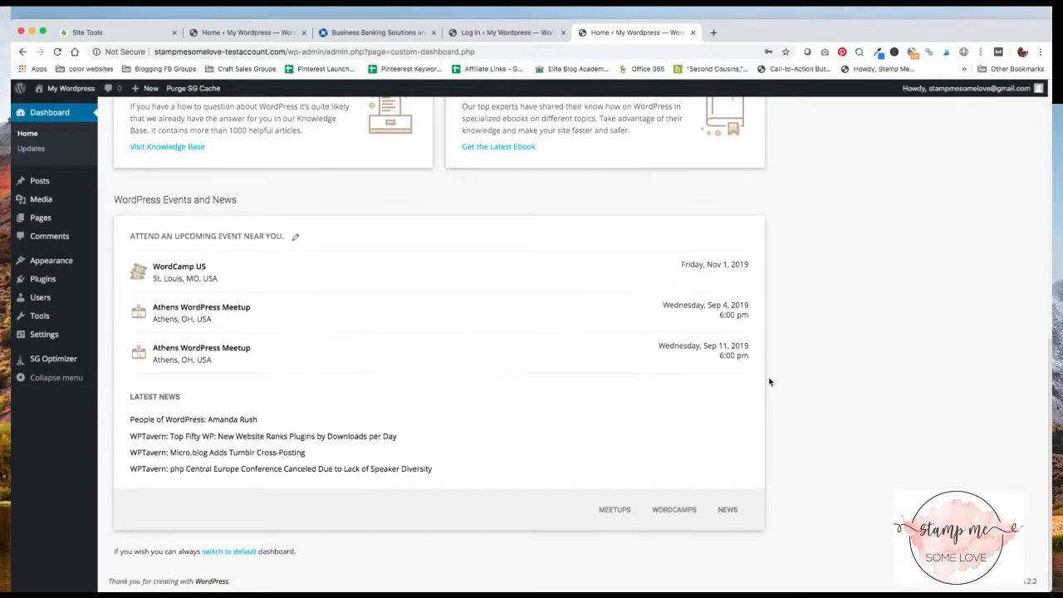
{"action": "scroll", "coordinate": [768, 382], "scroll_direction": "up", "scroll_amount": 10}
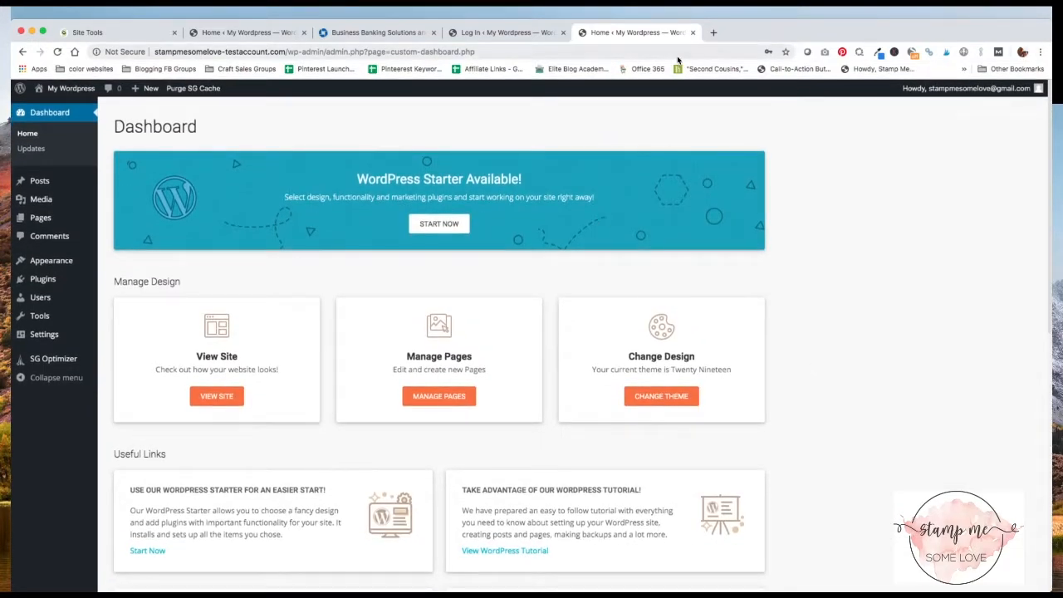
- Open stampmesomelove-testaccount.com in a new browser tab and look over the site's public home page
{"action": "left_click", "coordinate": [713, 34]}
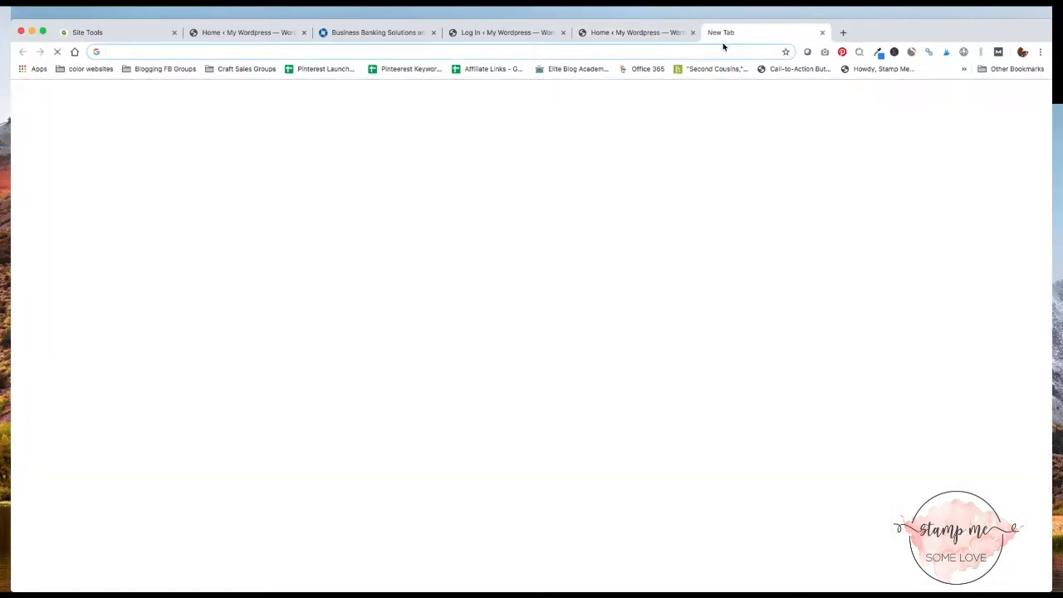
{"action": "type", "text": "stamp"}
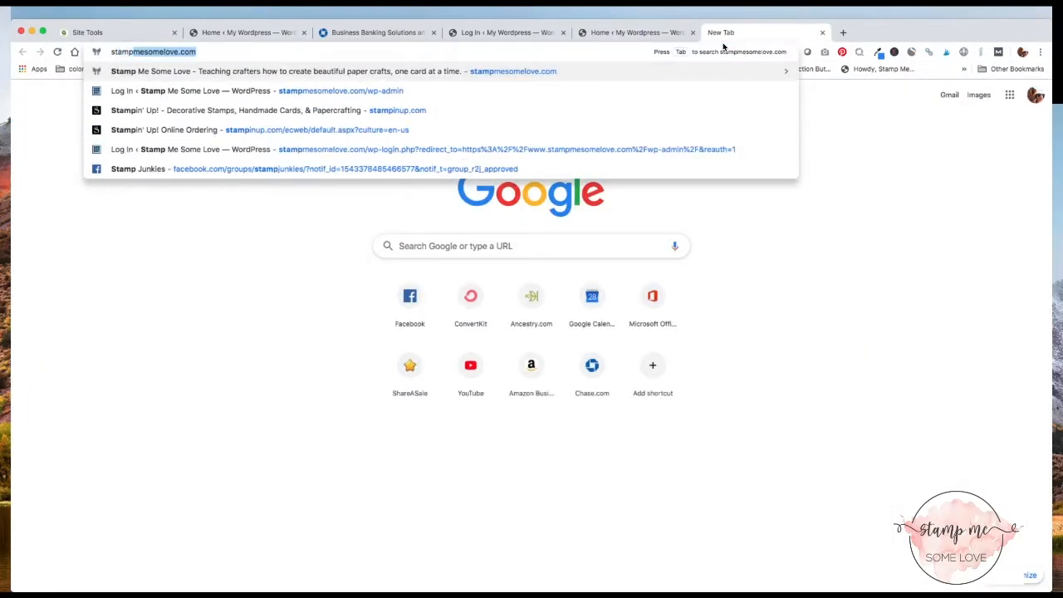
{"action": "type", "text": "mesomelove"}
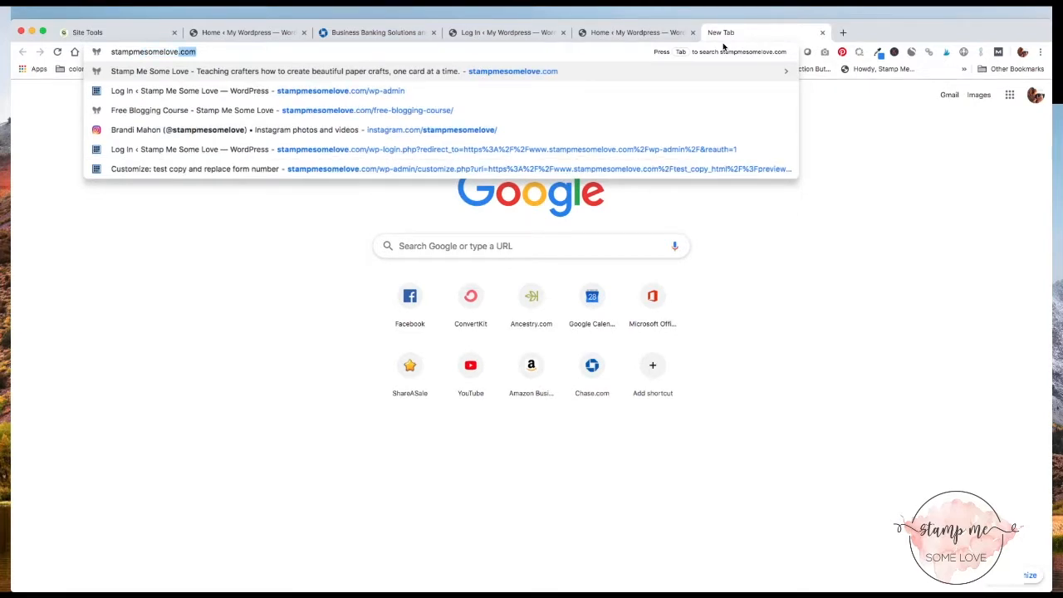
{"action": "type", "text": "-"}
{"action": "type", "text": "testacc"}
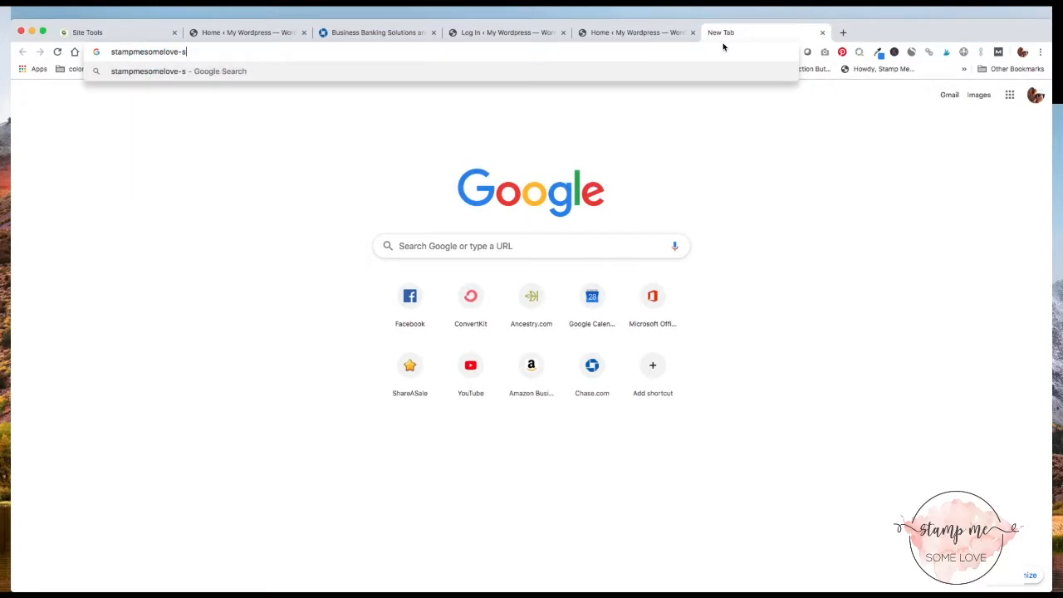
{"action": "type", "text": "ount.com"}
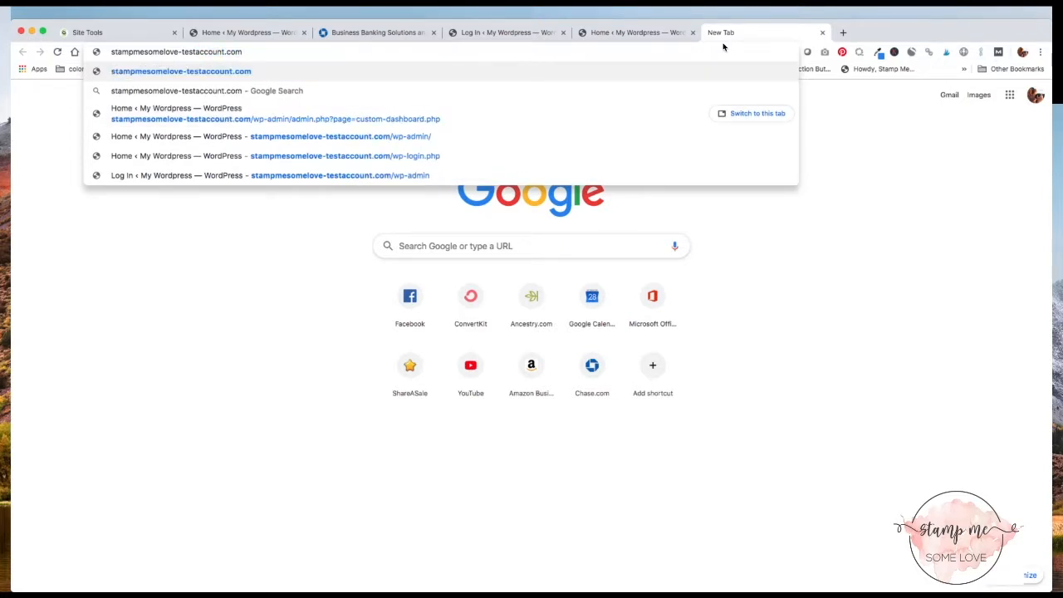
{"action": "key", "text": "Return"}
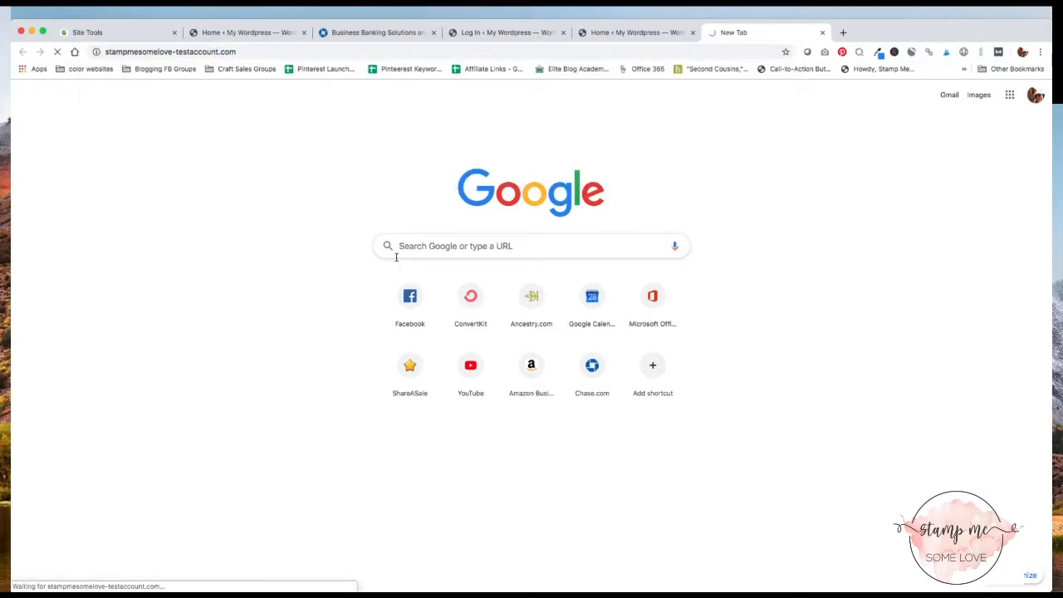
{"action": "scroll", "coordinate": [274, 277], "scroll_direction": "down", "scroll_amount": 5}
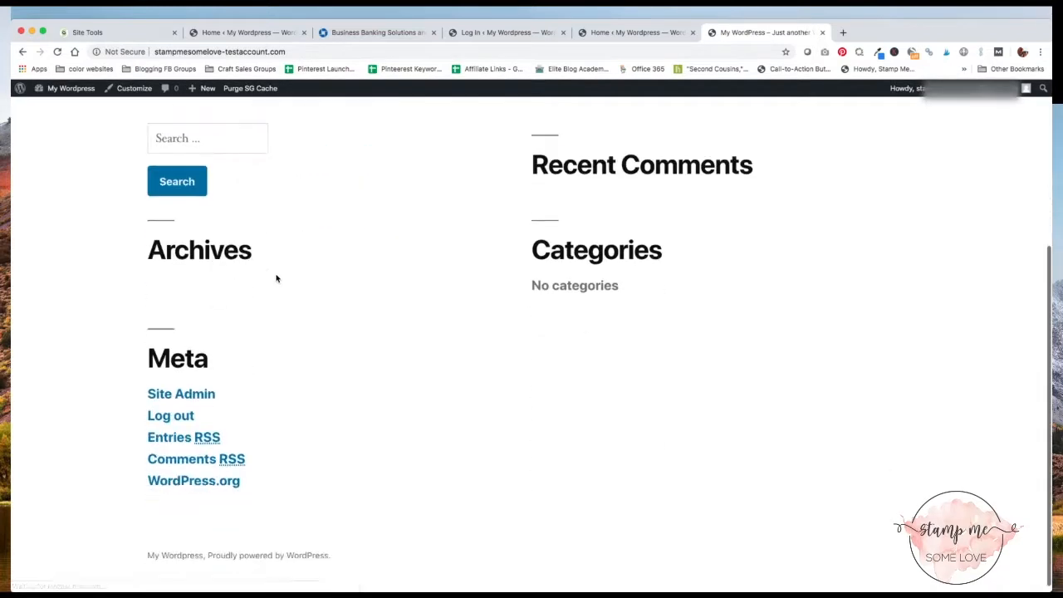
{"action": "scroll", "coordinate": [285, 274], "scroll_direction": "up", "scroll_amount": 5}
{"action": "scroll", "coordinate": [391, 311], "scroll_direction": "down", "scroll_amount": 5}
{"action": "scroll", "coordinate": [391, 311], "scroll_direction": "up", "scroll_amount": 5}
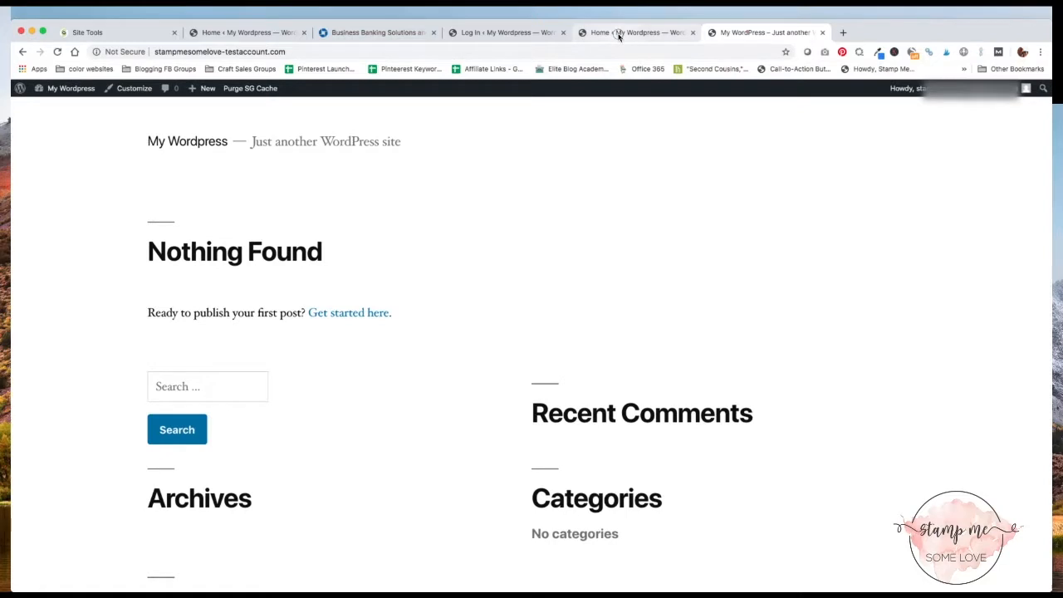
- Return to the WordPress dashboard, open the installed themes, and activate the Twenty Seventeen theme
{"action": "left_click", "coordinate": [618, 36]}
{"action": "mouse_move", "coordinate": [43, 330]}
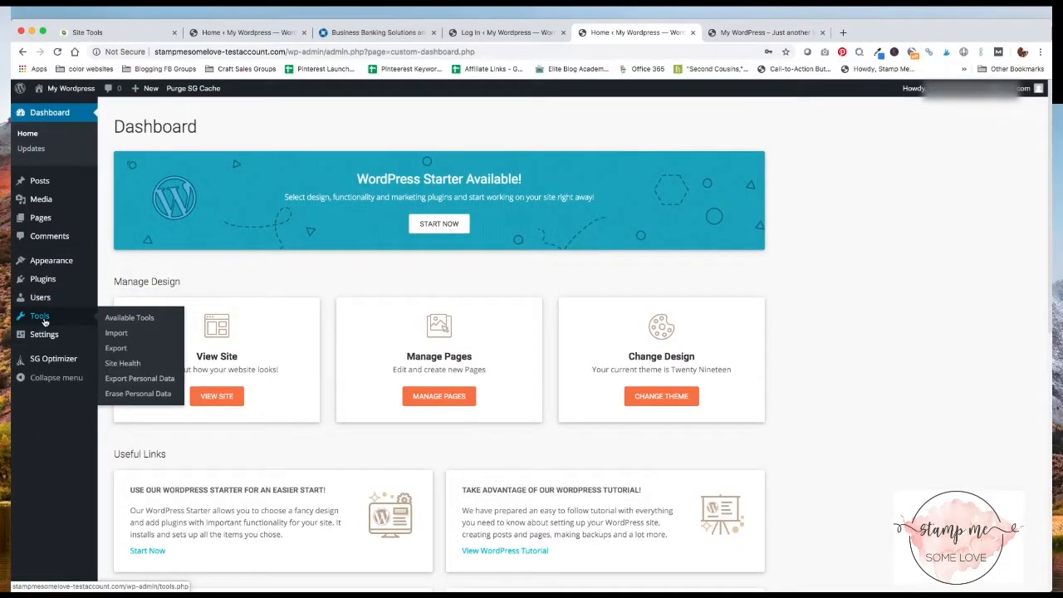
{"action": "mouse_move", "coordinate": [47, 289]}
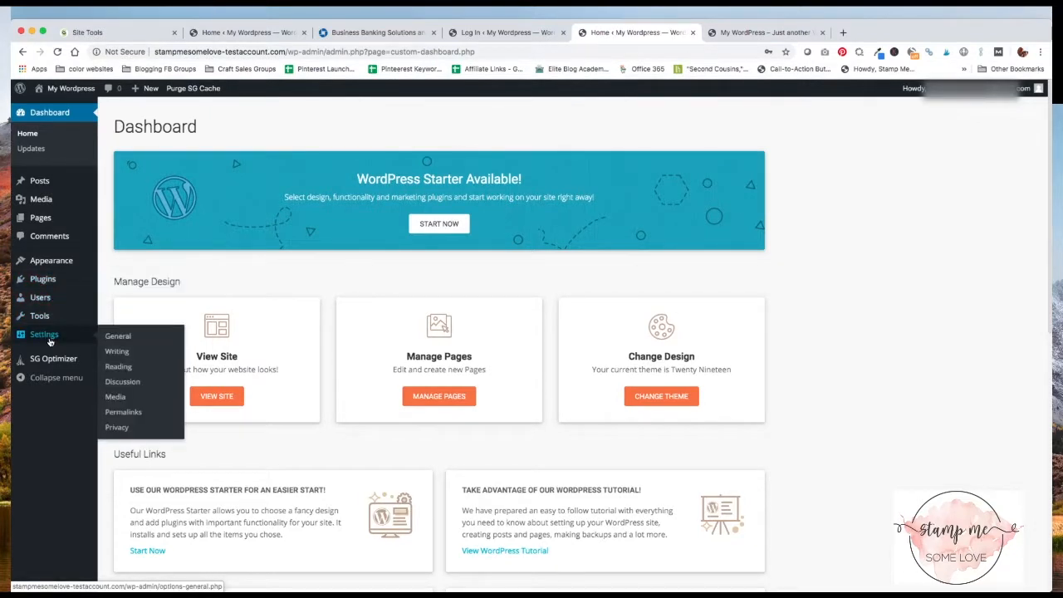
{"action": "mouse_move", "coordinate": [48, 266]}
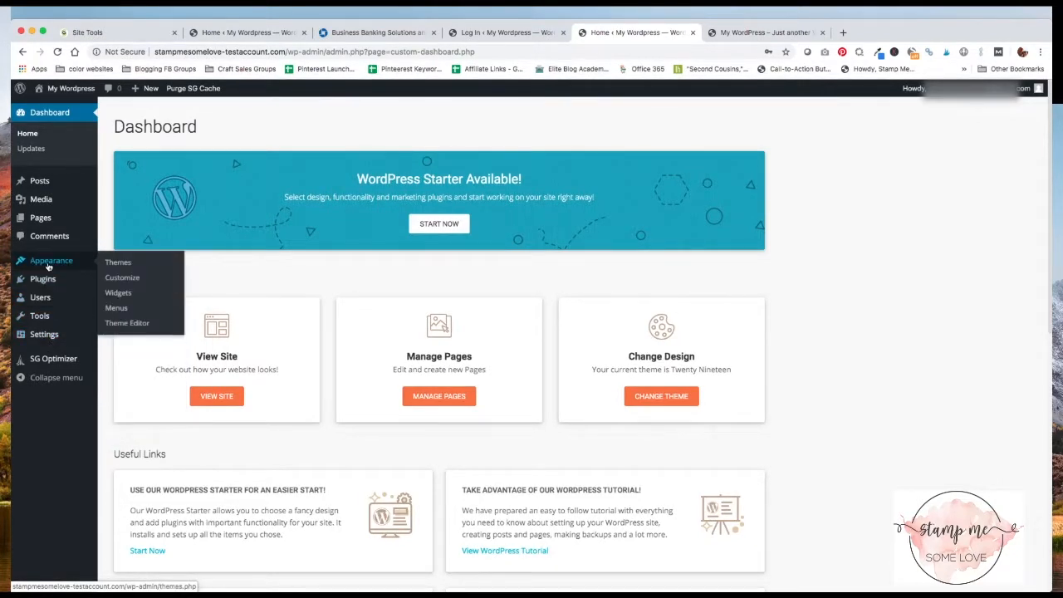
{"action": "left_click", "coordinate": [118, 264]}
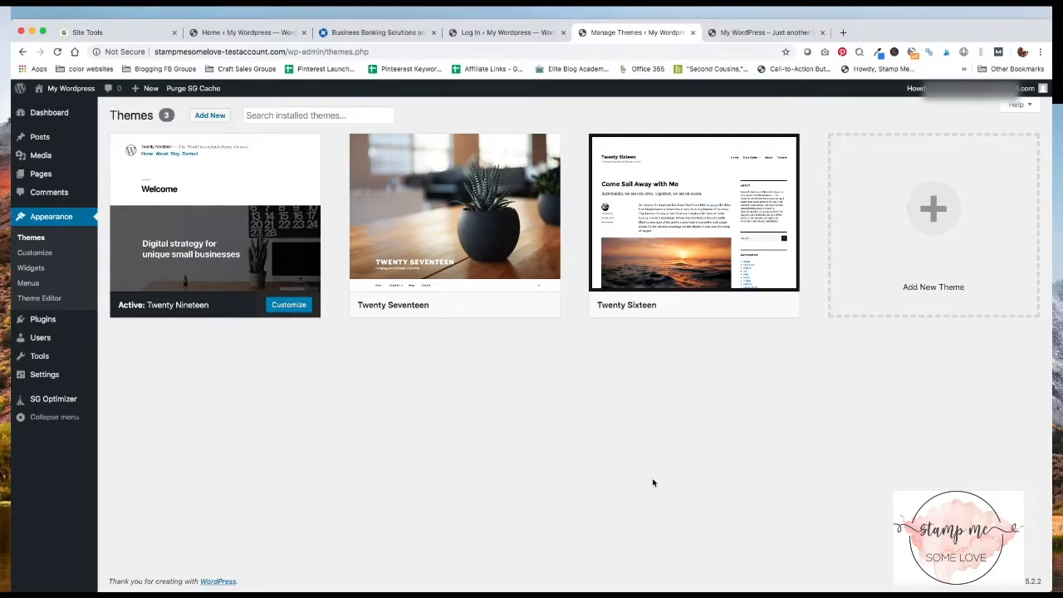
{"action": "mouse_move", "coordinate": [432, 282]}
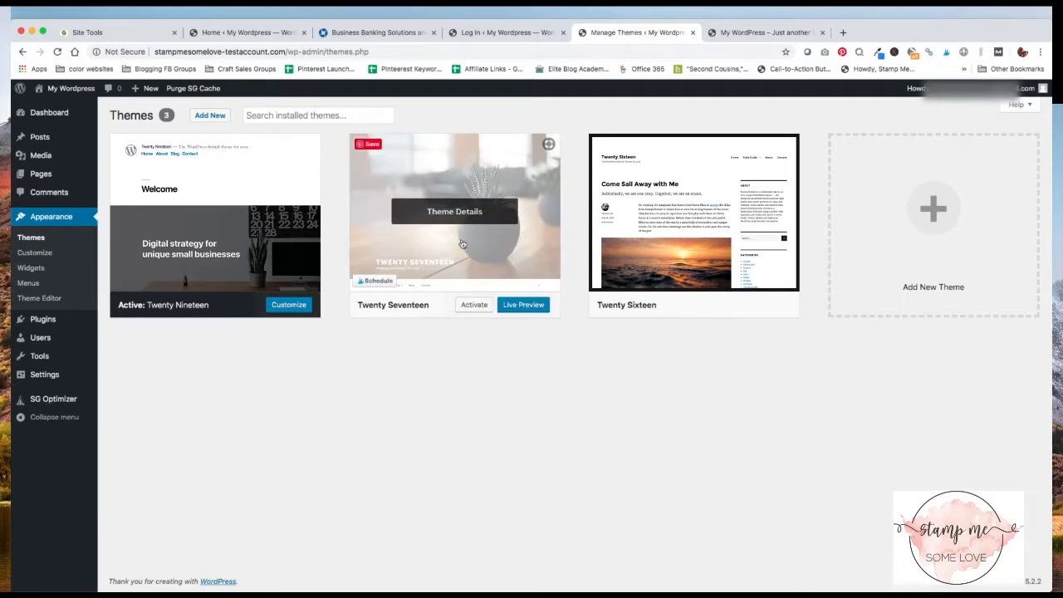
{"action": "mouse_move", "coordinate": [484, 309]}
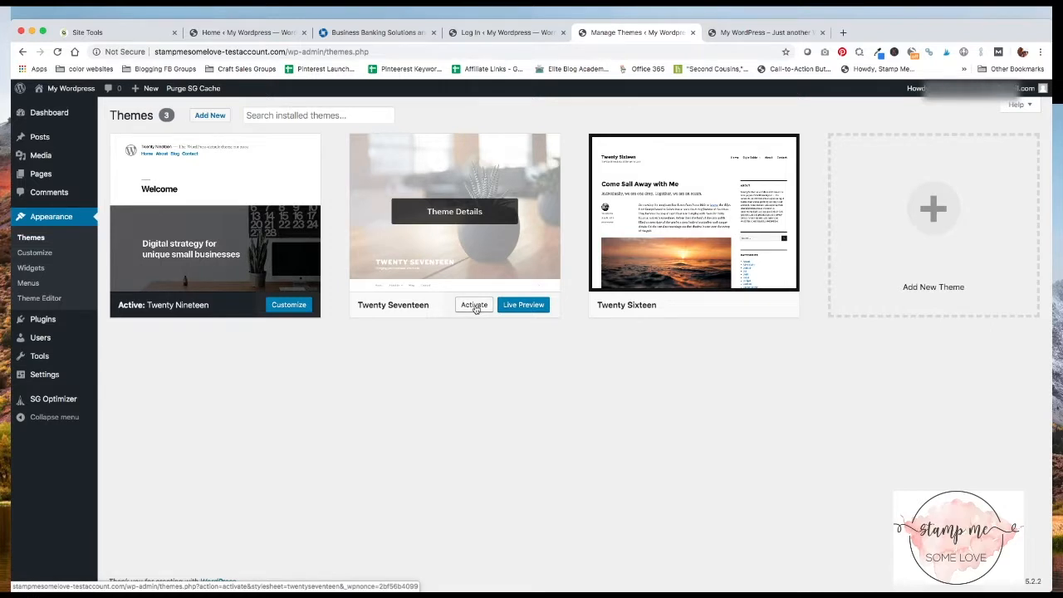
{"action": "left_click", "coordinate": [475, 306]}
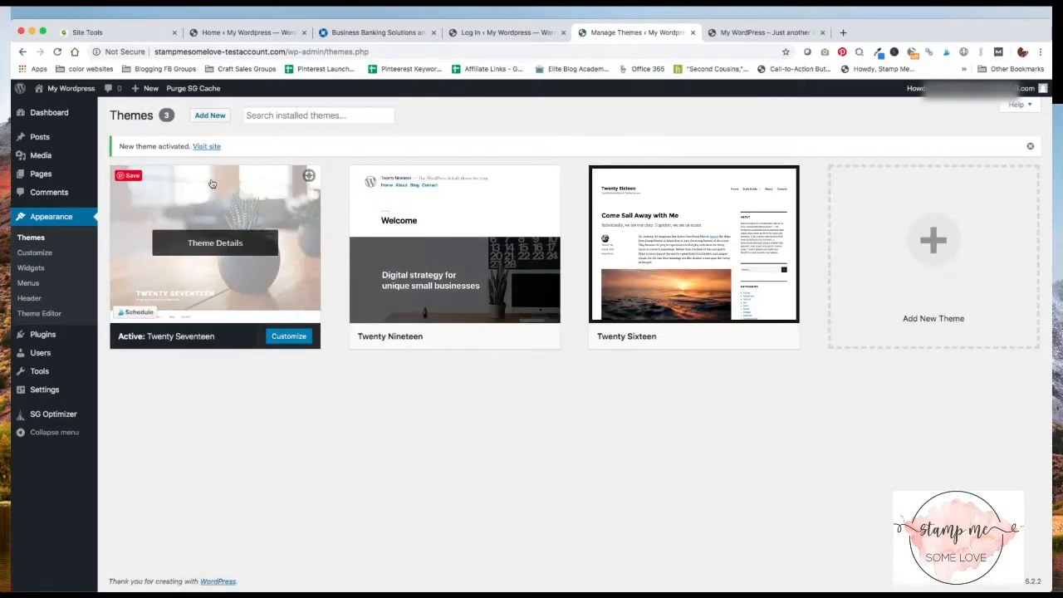
- Reload the site's public home page in its own tab and look over the Twenty Seventeen design
{"action": "left_click", "coordinate": [780, 36]}
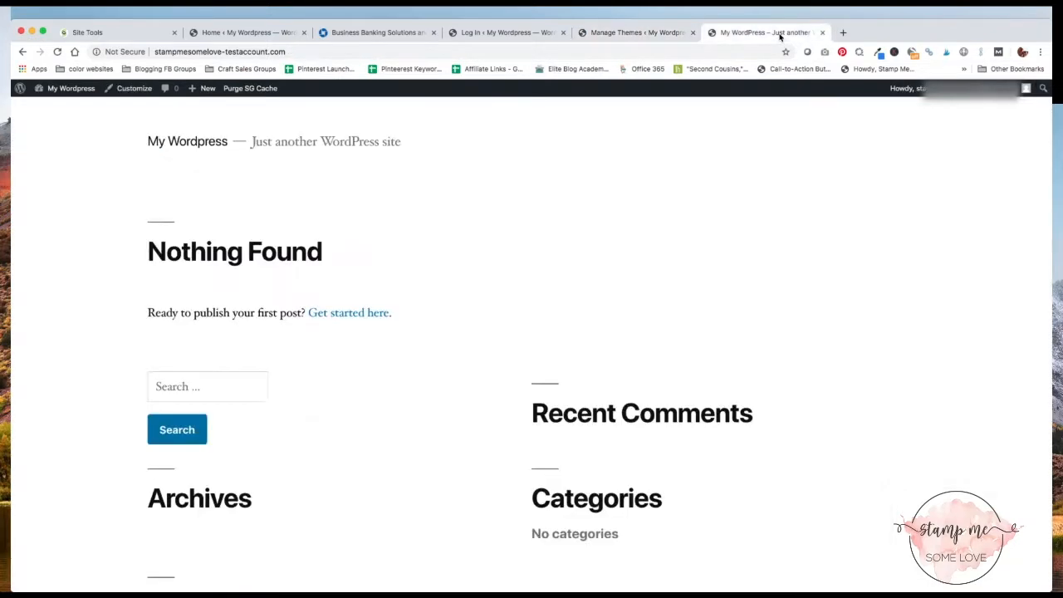
{"action": "left_click", "coordinate": [58, 52]}
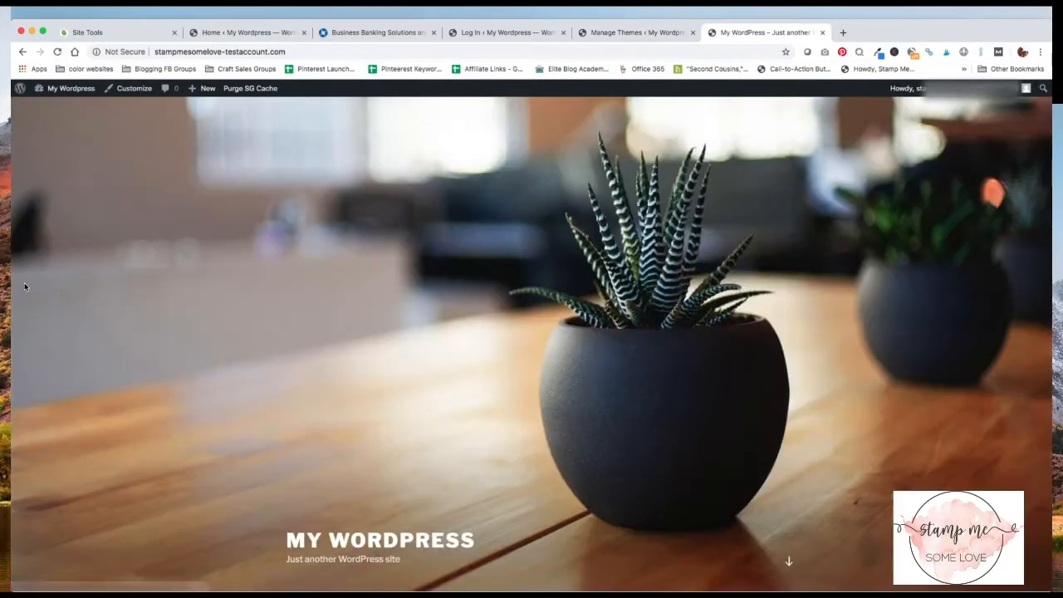
{"action": "scroll", "coordinate": [166, 278], "scroll_direction": "down", "scroll_amount": 6}
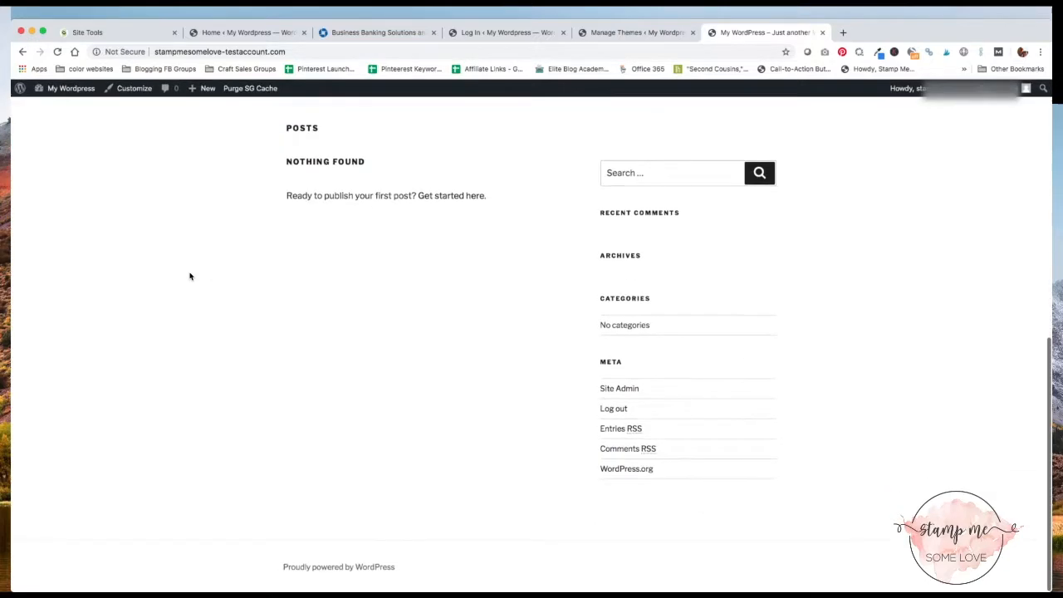
{"action": "scroll", "coordinate": [197, 276], "scroll_direction": "up", "scroll_amount": 2}
{"action": "scroll", "coordinate": [196, 275], "scroll_direction": "up", "scroll_amount": 5}
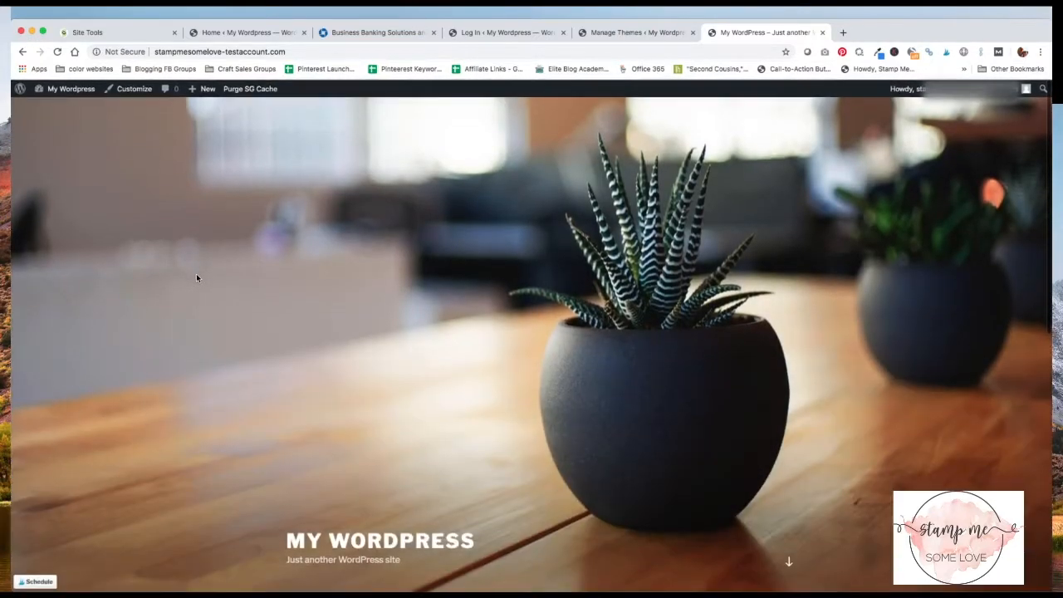
- Go back to the WordPress admin, start a new post, and dismiss the block editor's welcome tip
{"action": "left_click", "coordinate": [636, 32]}
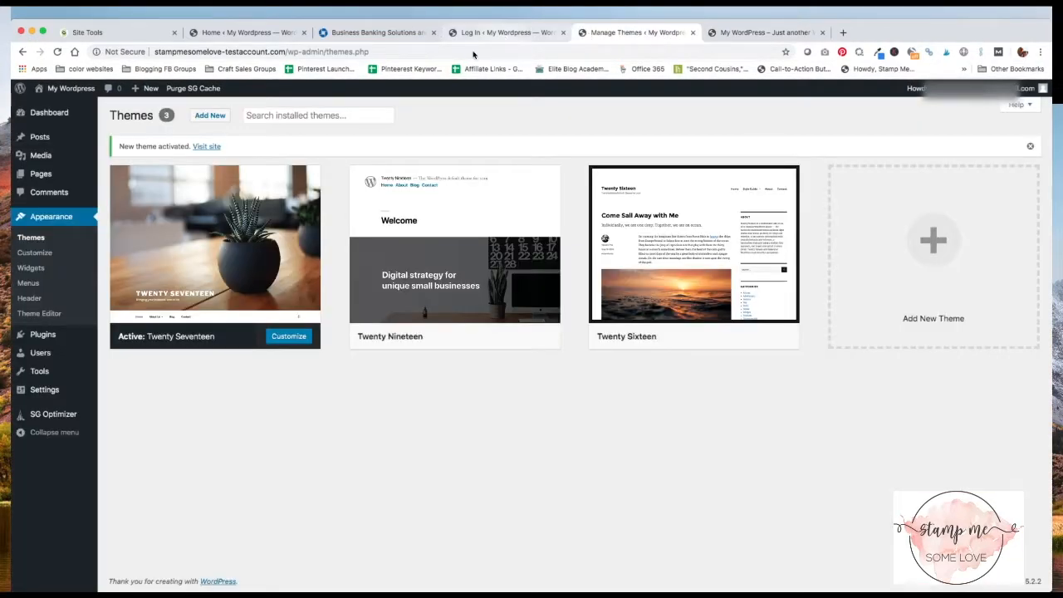
{"action": "left_click", "coordinate": [39, 139]}
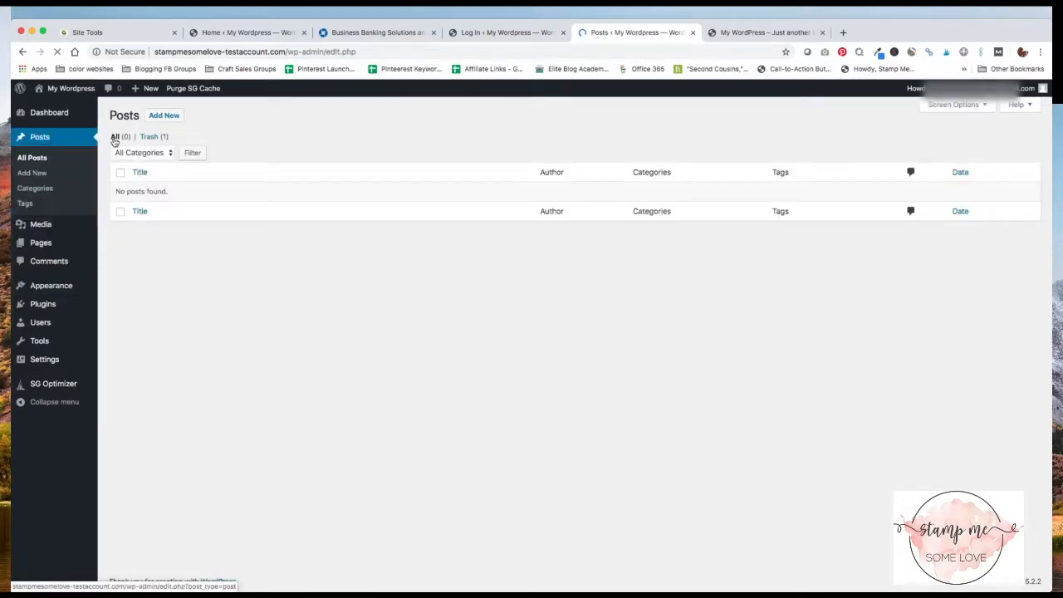
{"action": "left_click", "coordinate": [168, 118]}
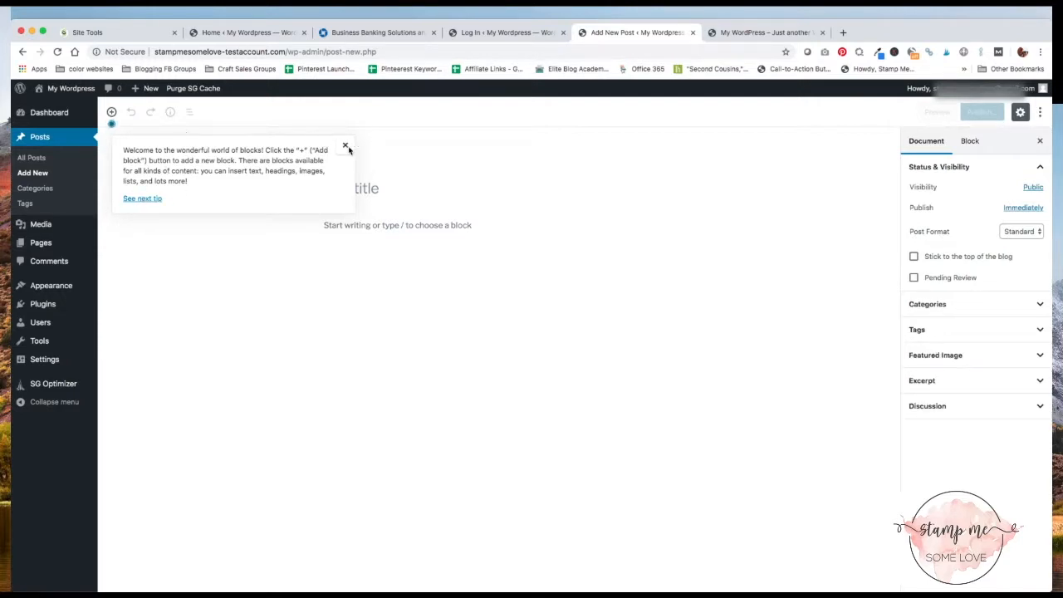
{"action": "left_click", "coordinate": [347, 146]}
- Add a Heading block to the post with the text "This is my first post"
{"action": "left_click", "coordinate": [111, 111]}
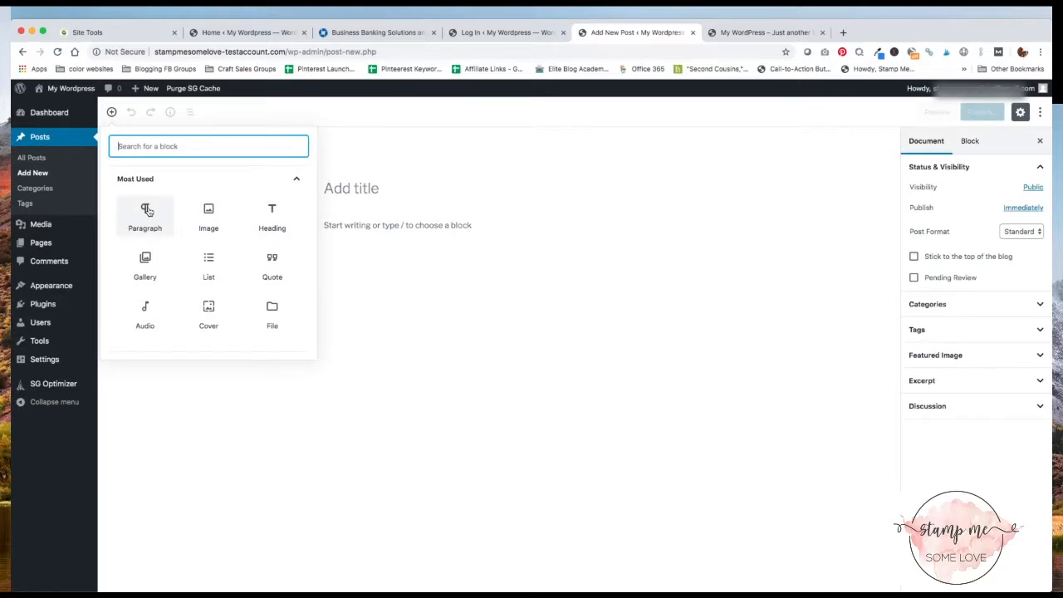
{"action": "left_click", "coordinate": [277, 212]}
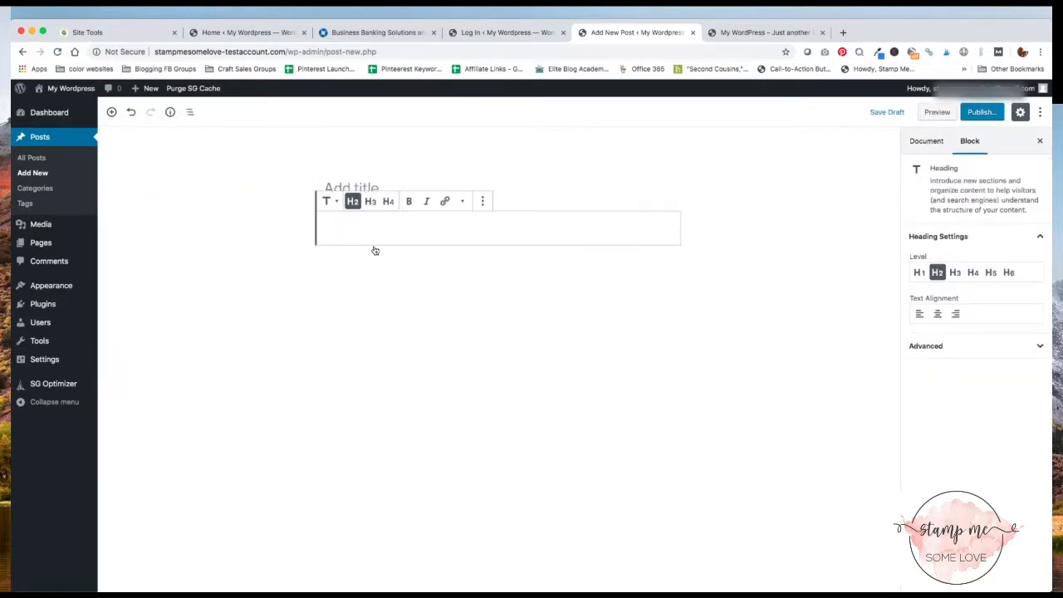
{"action": "type", "text": "This is m"}
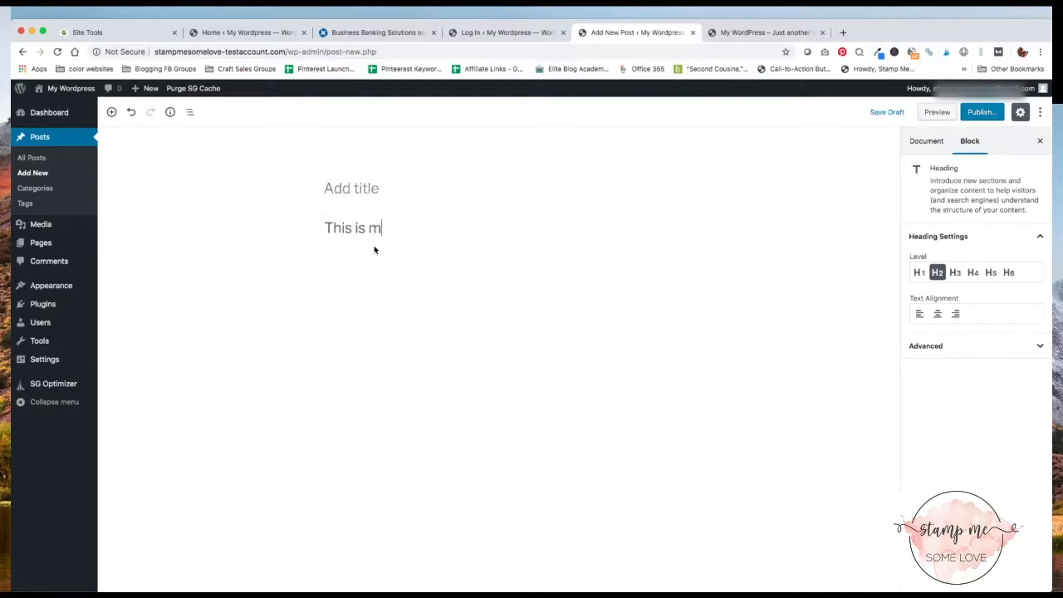
{"action": "type", "text": "y first post"}
{"action": "left_click", "coordinate": [391, 327]}
- Title the post "Crafting is fun"
{"action": "left_click", "coordinate": [376, 189]}
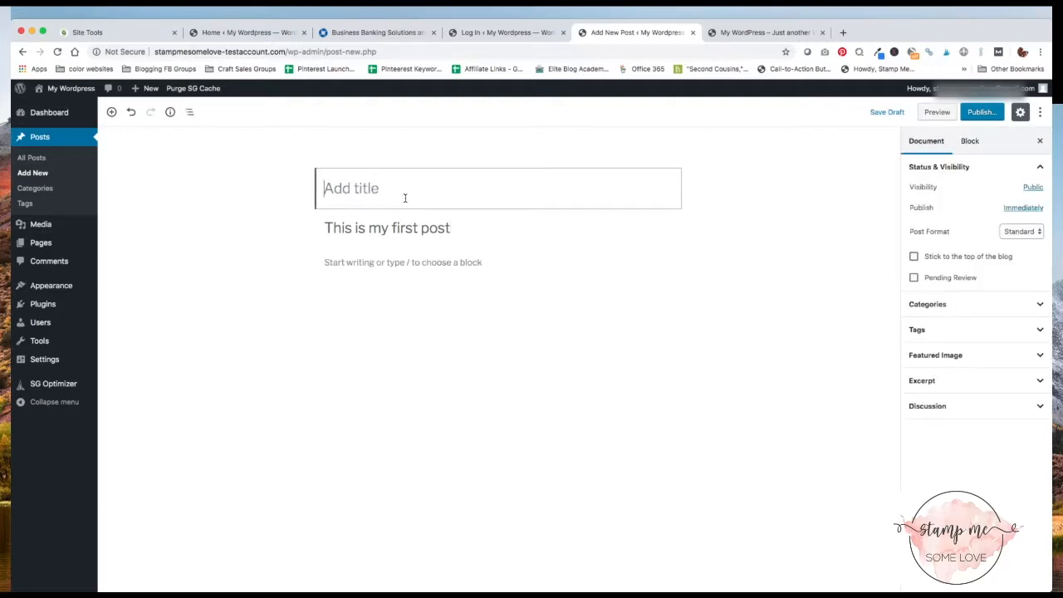
{"action": "type", "text": "Cr"}
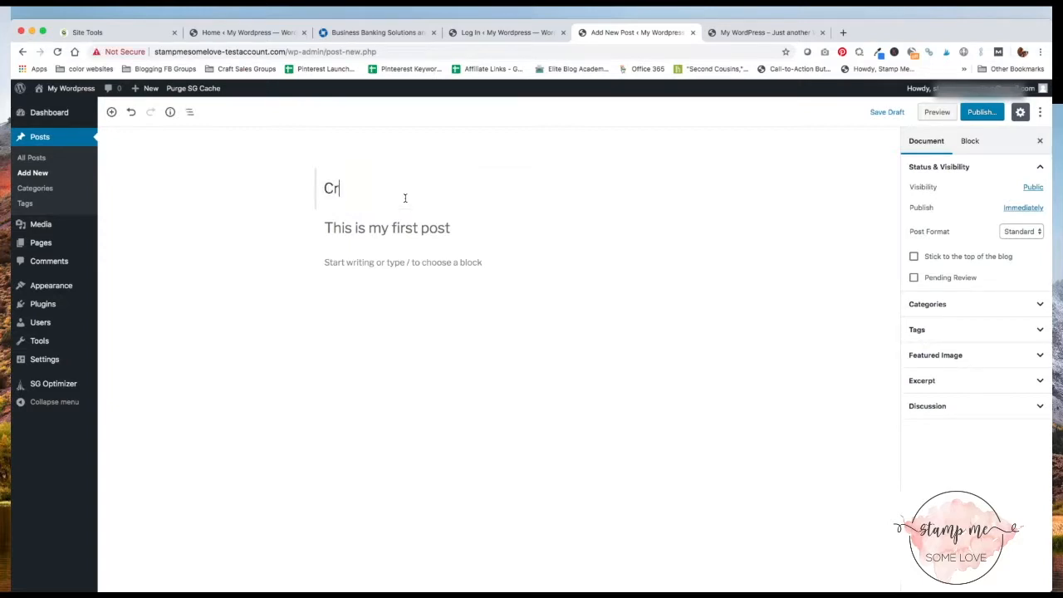
{"action": "type", "text": "afting is fun"}
- Fill the paragraph below the heading with random placeholder text starting "sjflaskjdf", and start an empty paragraph after it
{"action": "left_click", "coordinate": [414, 265]}
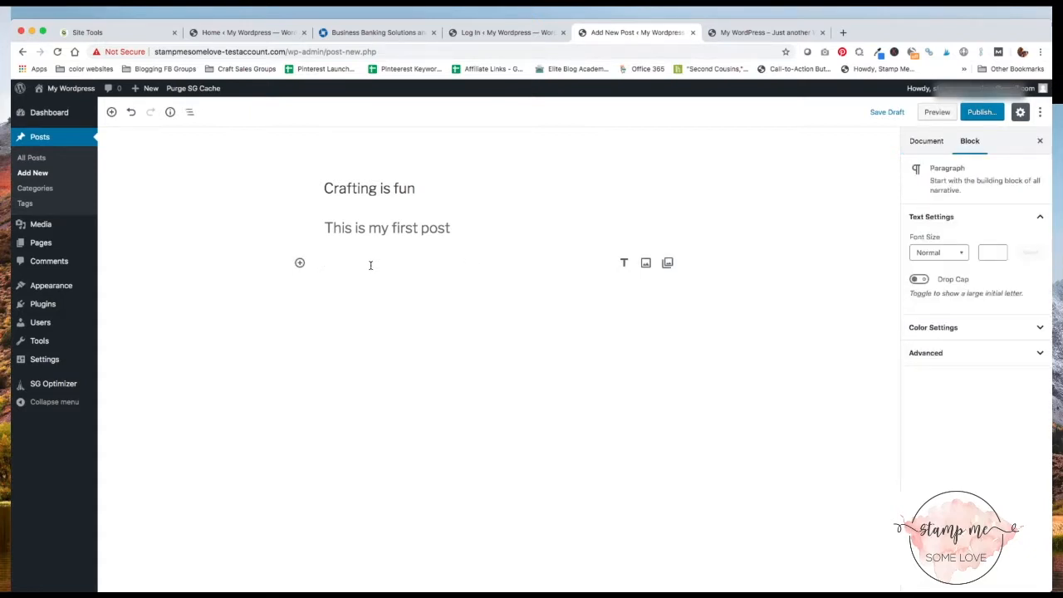
{"action": "type", "text": "sjflaskjdf alsdifo asudf lk"}
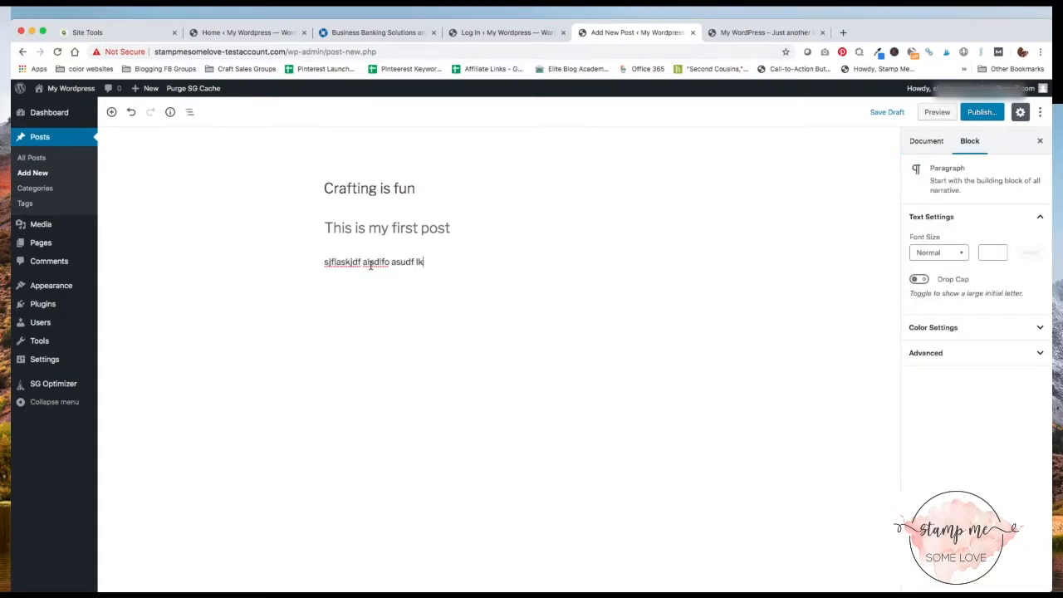
{"action": "type", "text": "sjdf aosiduf alskdfjao siduf alskdjf asoidufalsdjf"}
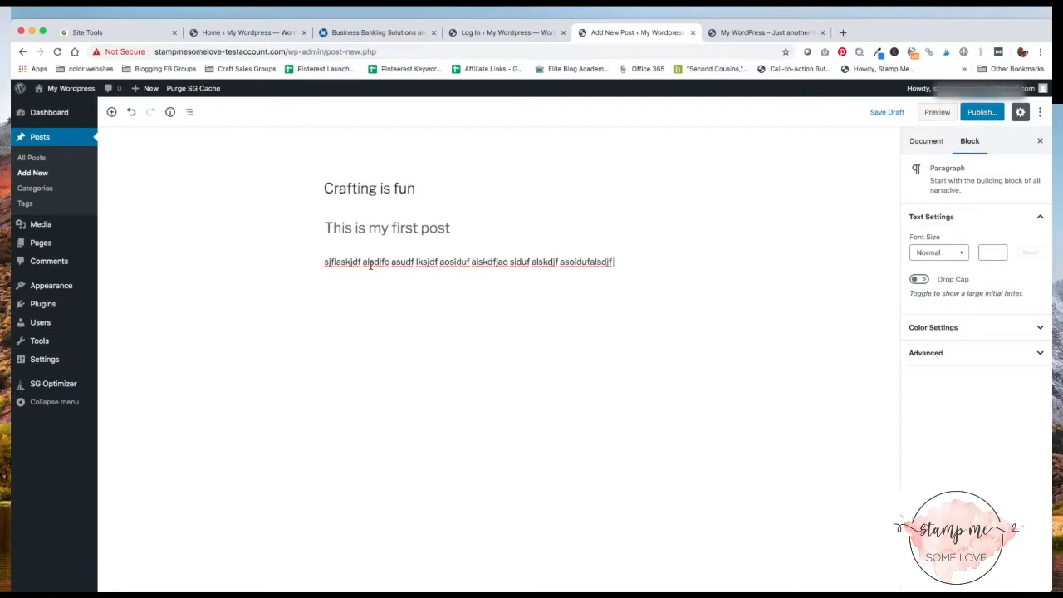
{"action": "type", "text": " lasiduf laskdjf lasiduf aslidjf alsdjf"}
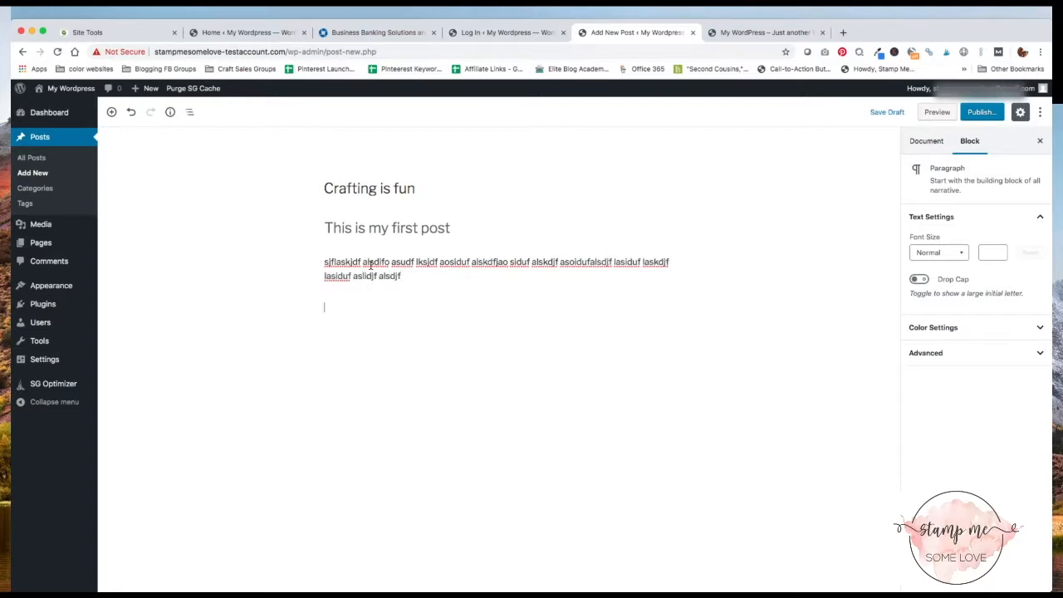
{"action": "key", "text": "Return"}
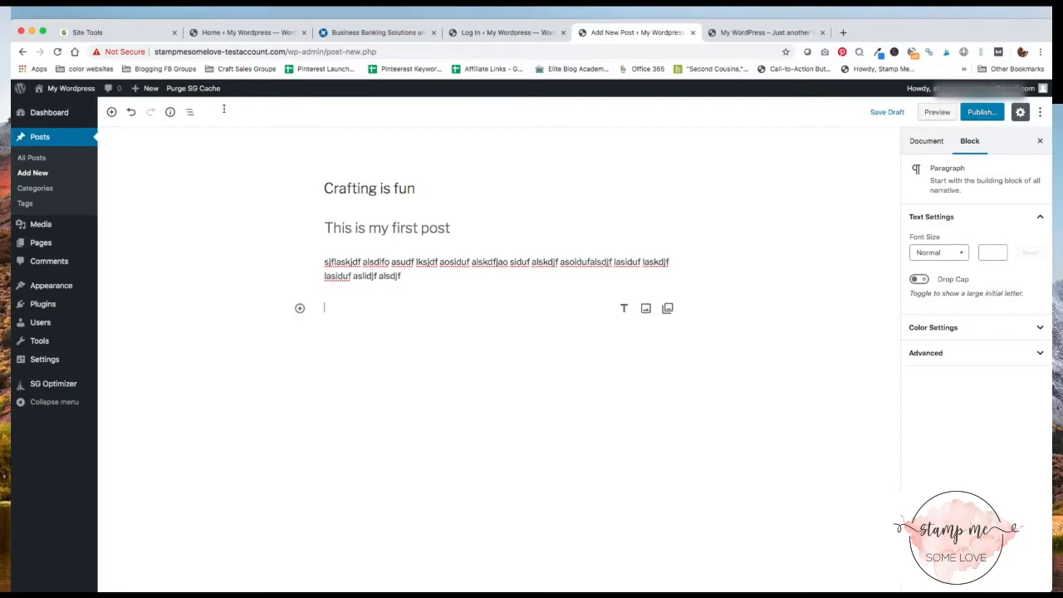
- Add an Image block below the paragraph and upload the AdobeStock JPG from the Ancestry stuff folder into it
{"action": "left_click", "coordinate": [111, 112]}
{"action": "left_click", "coordinate": [271, 210]}
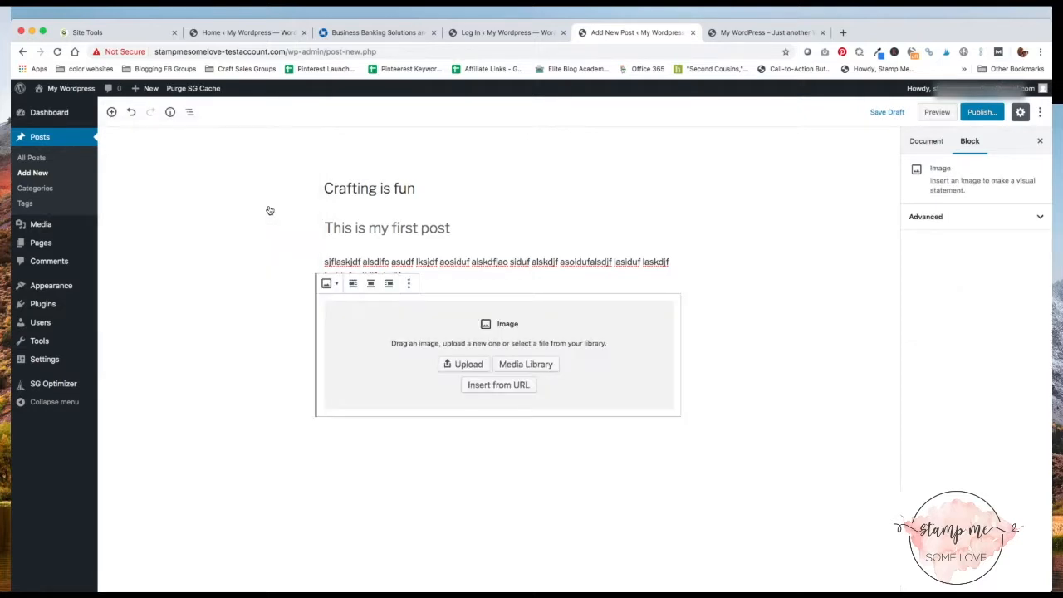
{"action": "left_click", "coordinate": [462, 366]}
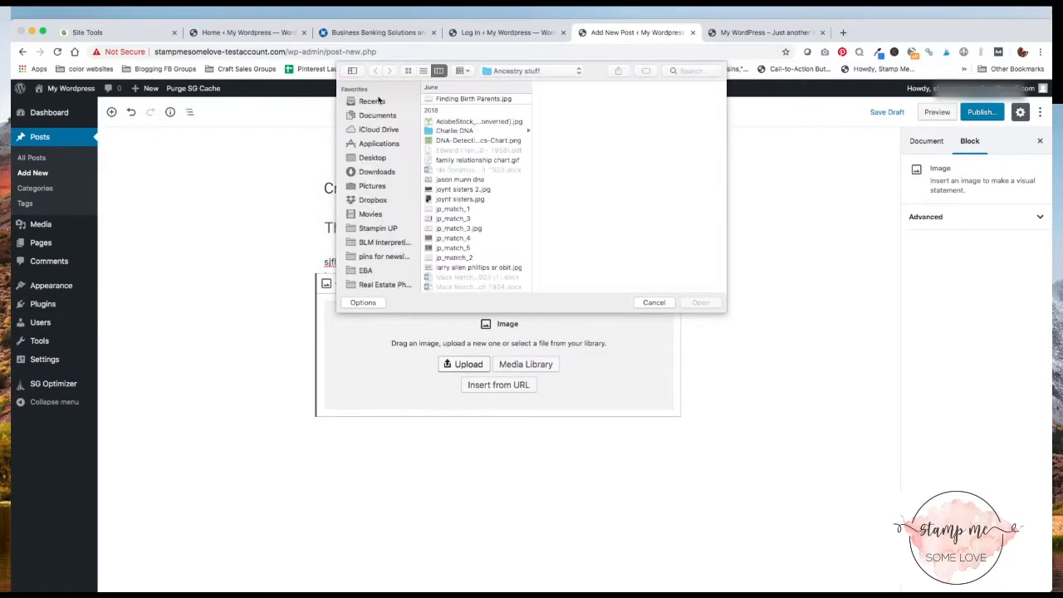
{"action": "left_click", "coordinate": [455, 123]}
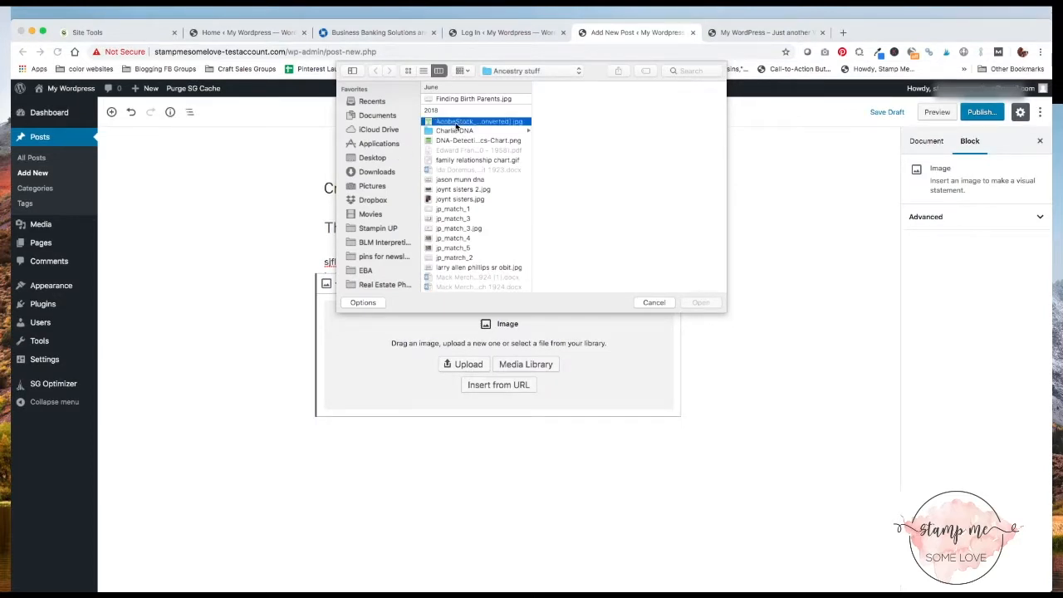
{"action": "left_click", "coordinate": [698, 302]}
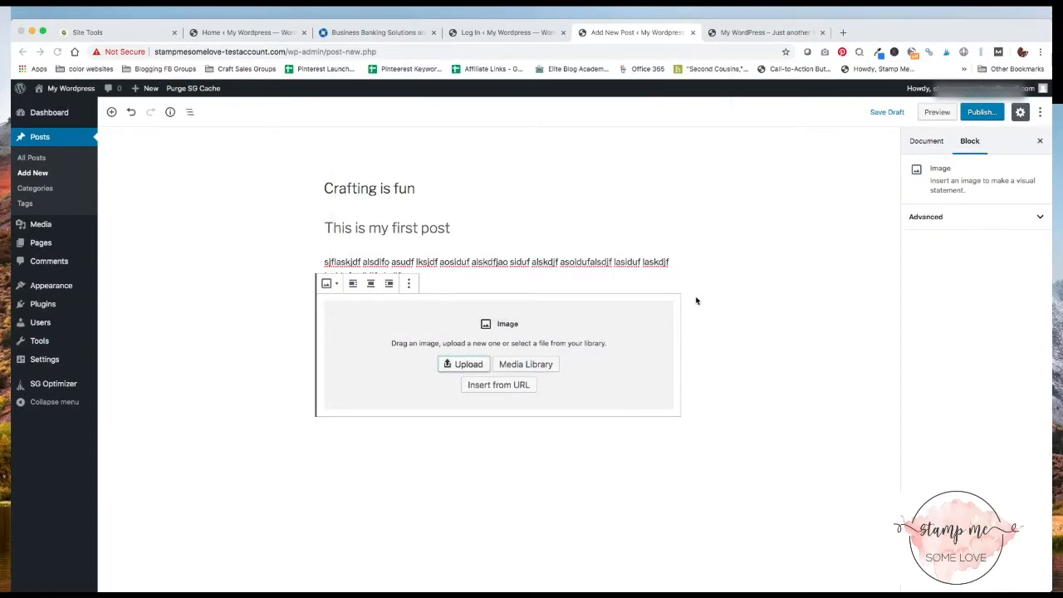
{"action": "left_click", "coordinate": [710, 370]}
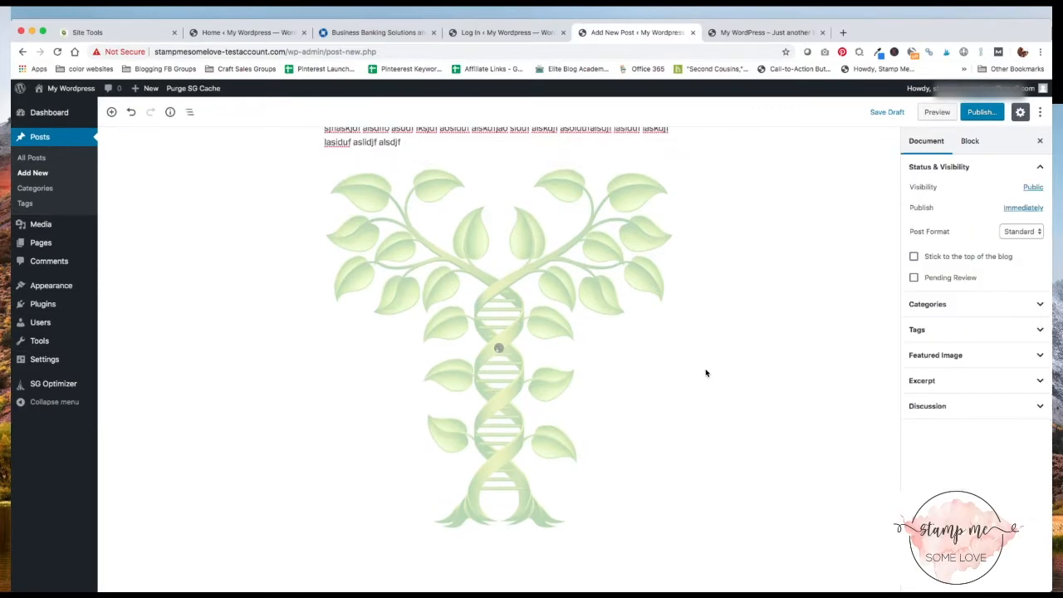
{"action": "scroll", "coordinate": [542, 424], "scroll_direction": "down", "scroll_amount": 3}
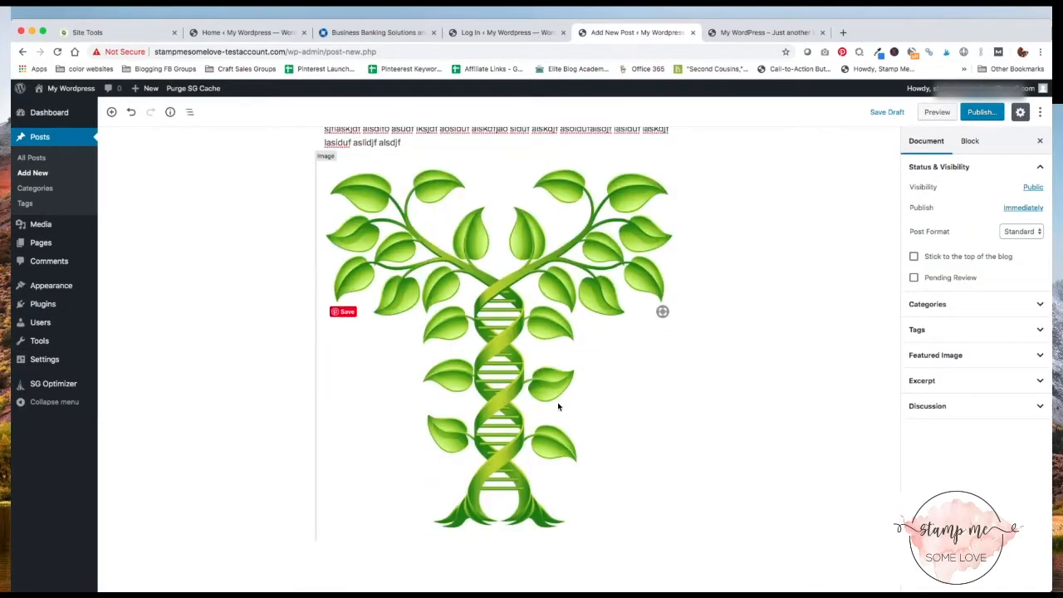
{"action": "scroll", "coordinate": [563, 403], "scroll_direction": "up", "scroll_amount": 3}
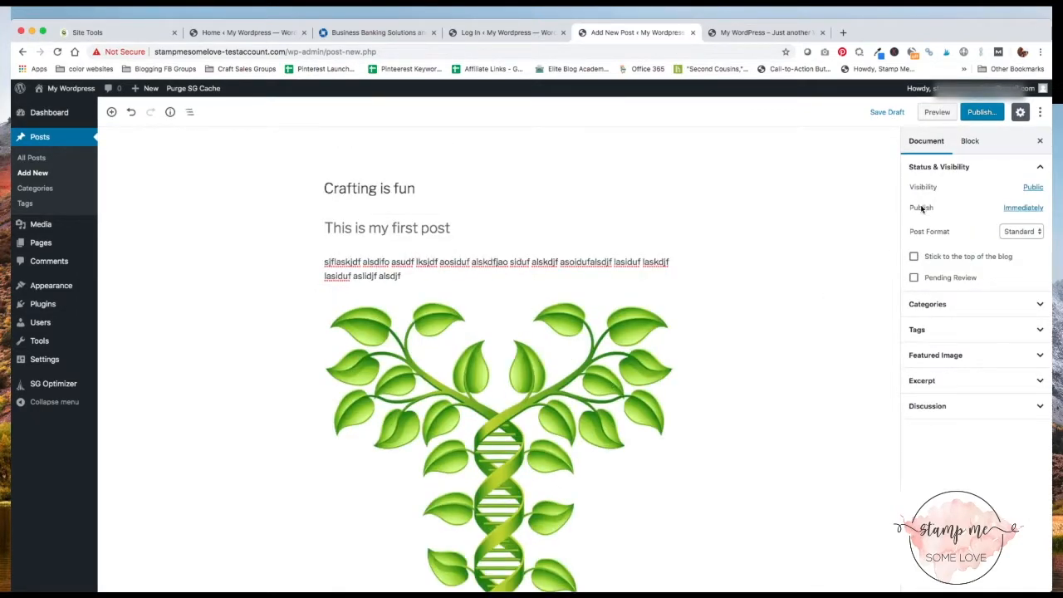
- Publish the "Crafting is fun" post publicly and immediately, and view it on the live site
{"action": "left_click", "coordinate": [977, 114]}
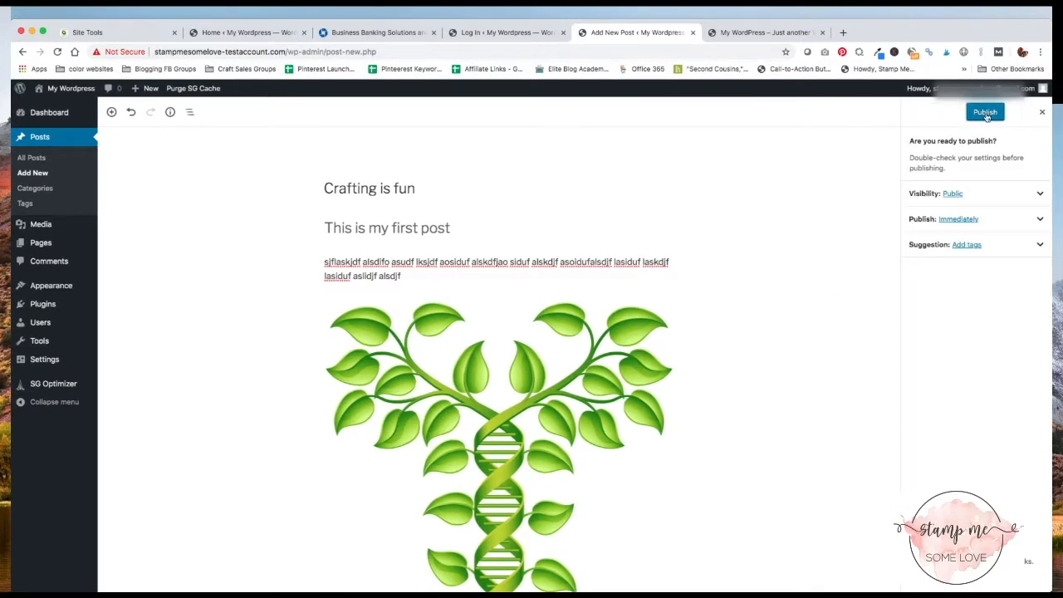
{"action": "left_click", "coordinate": [986, 115]}
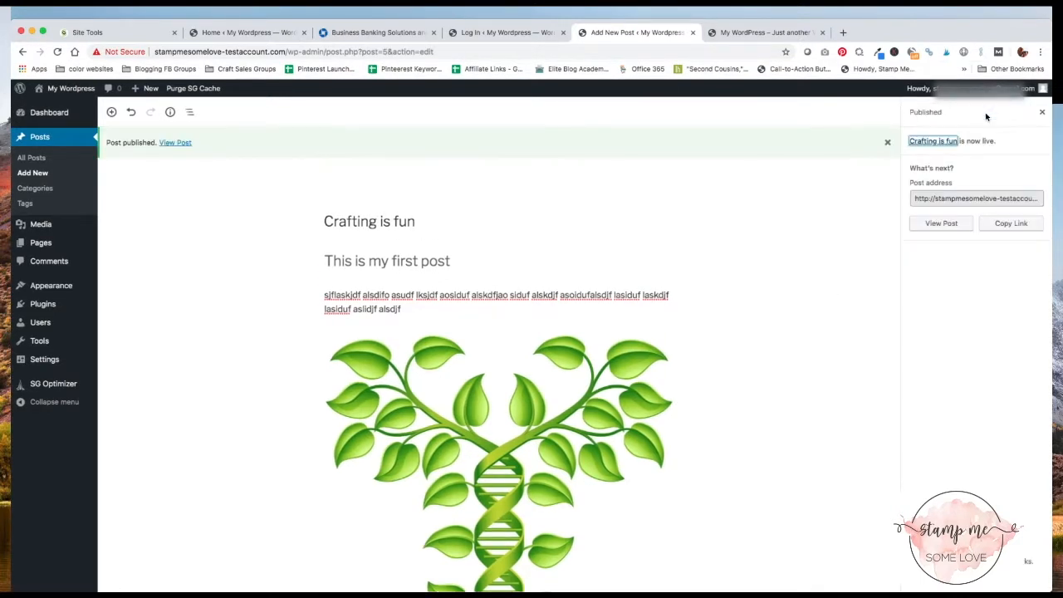
{"action": "left_click", "coordinate": [169, 143]}
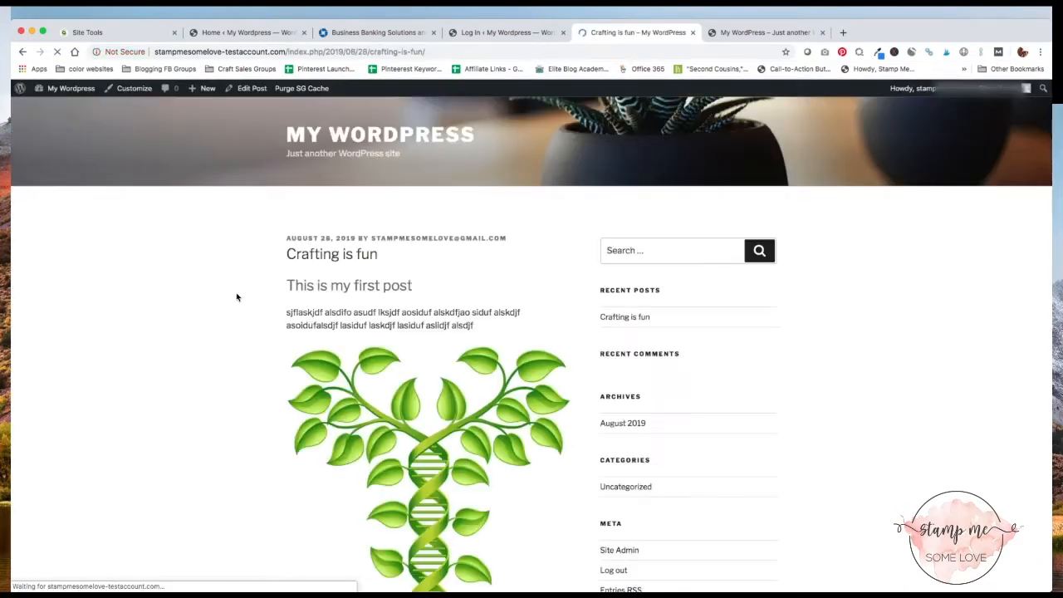
{"action": "scroll", "coordinate": [245, 303], "scroll_direction": "down", "scroll_amount": 10}
{"action": "scroll", "coordinate": [244, 308], "scroll_direction": "up", "scroll_amount": 5}
{"action": "scroll", "coordinate": [244, 308], "scroll_direction": "up", "scroll_amount": 4}
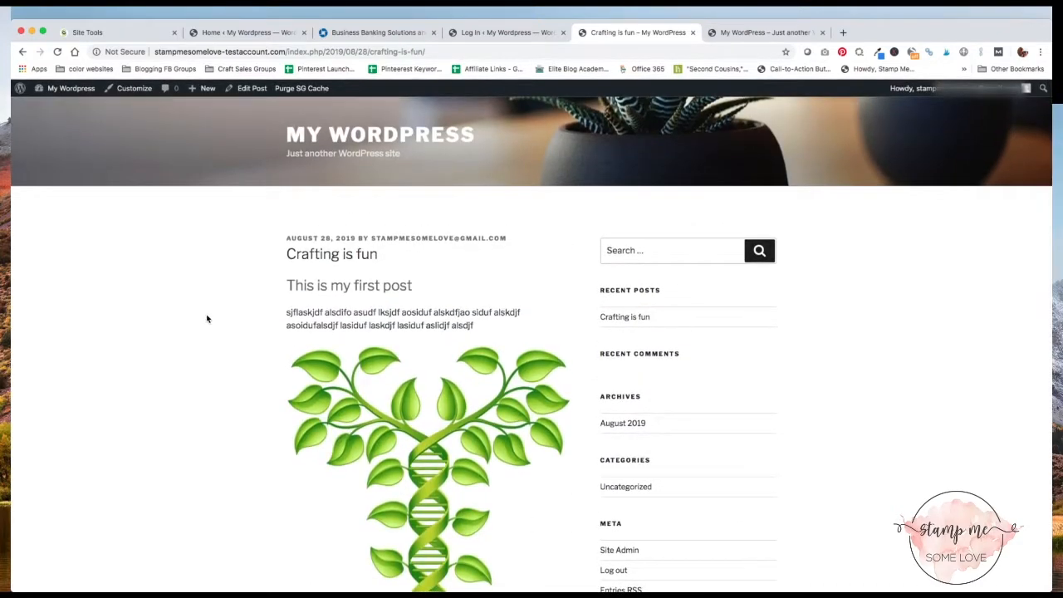